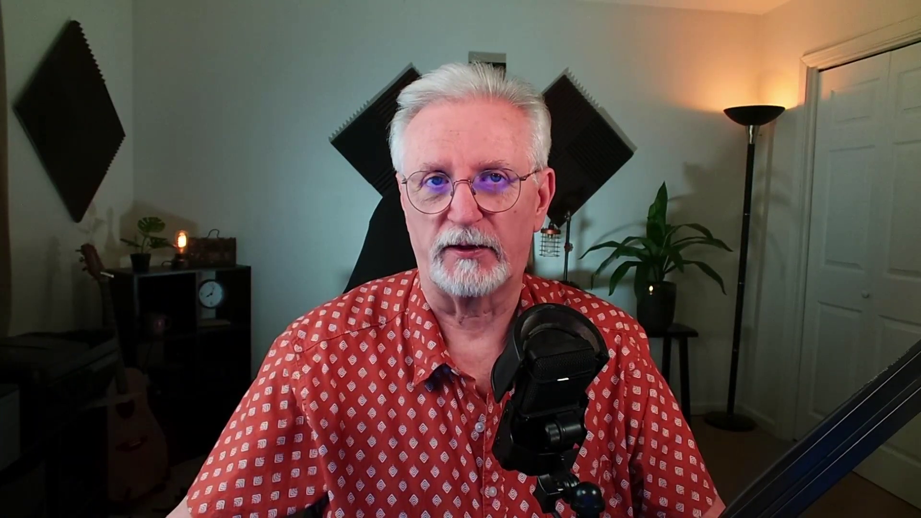
Log in to the MonsterInsights account and download the MonsterInsights Pro 8.5.0 plugin zip
{"action": "scroll", "coordinate": [461, 259], "scroll_direction": "down", "scroll_amount": 3}
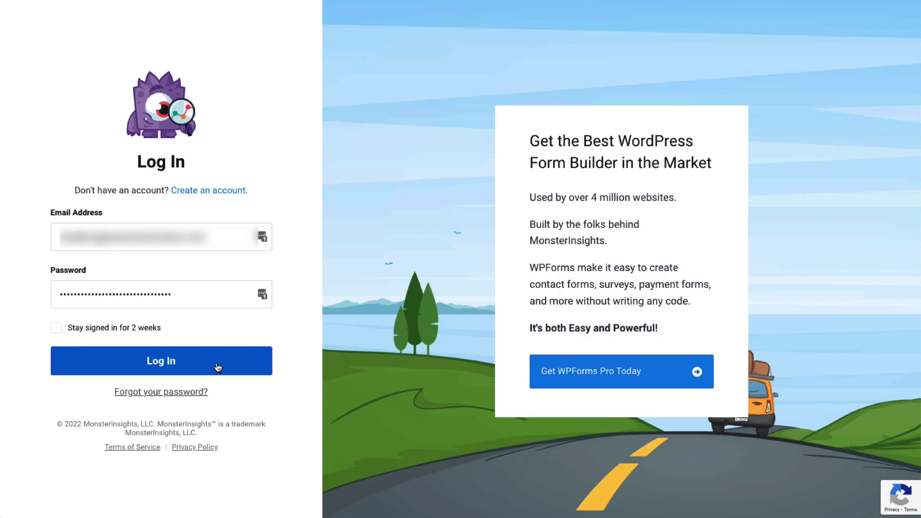
{"action": "left_click", "coordinate": [218, 368]}
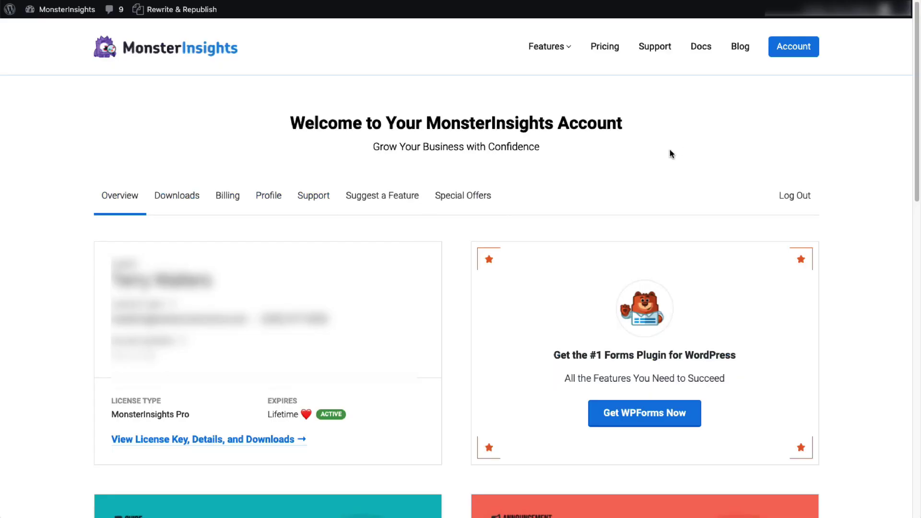
{"action": "left_click", "coordinate": [270, 439]}
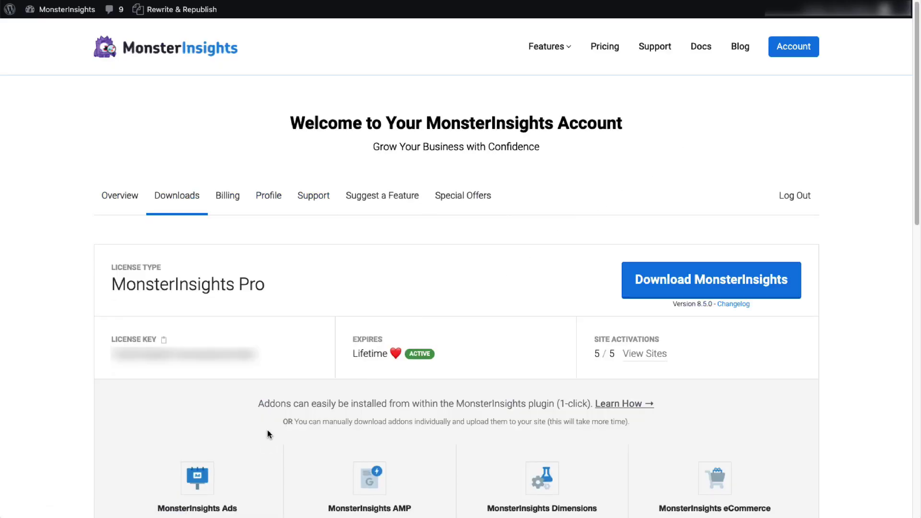
{"action": "left_click", "coordinate": [708, 287]}
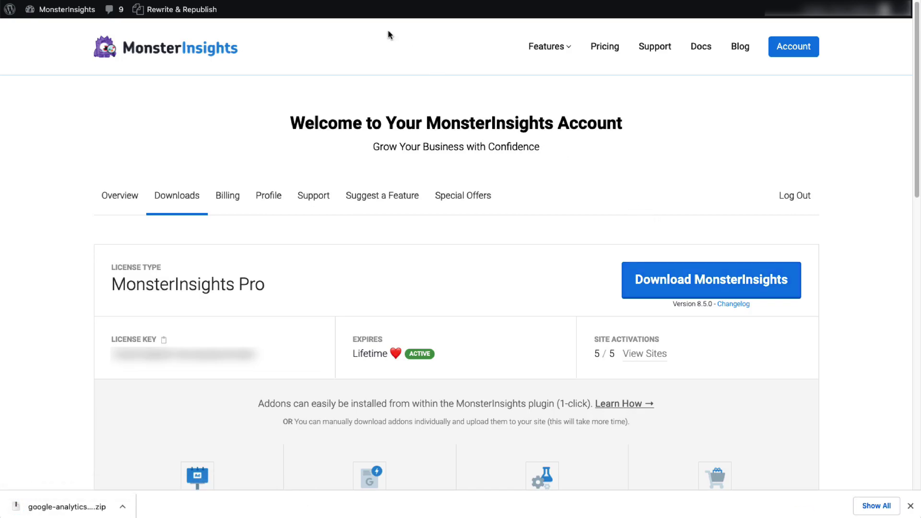
{"action": "left_click", "coordinate": [248, 31]}
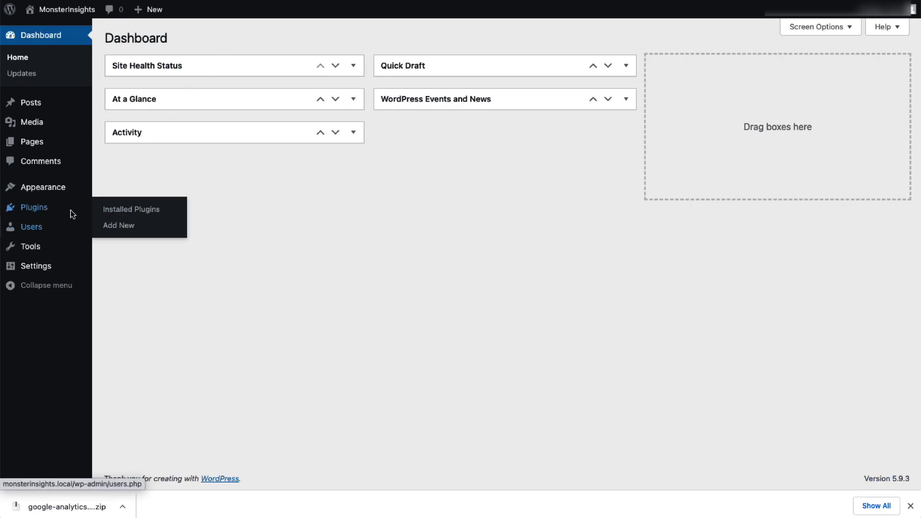
Upload google-analytics-premium-v8.5.0.zip as a new plugin, install it and activate it
{"action": "left_click", "coordinate": [109, 232]}
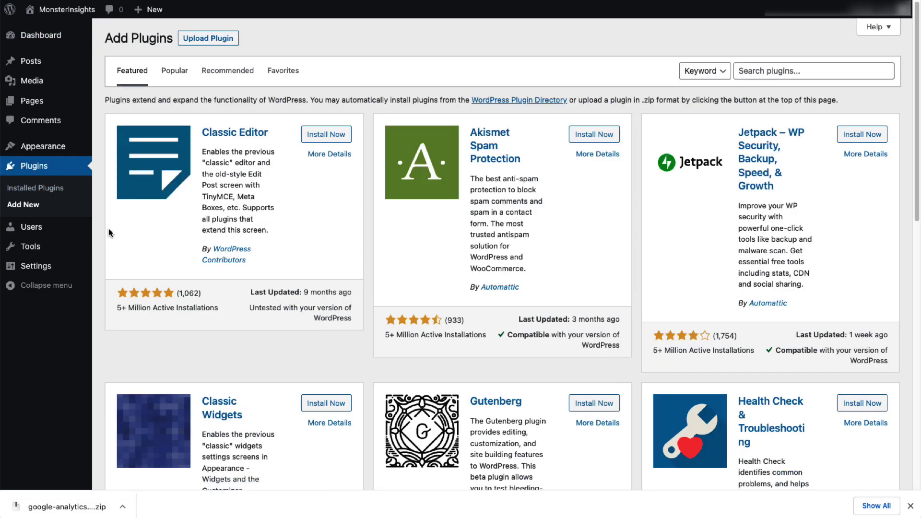
{"action": "left_click", "coordinate": [217, 41]}
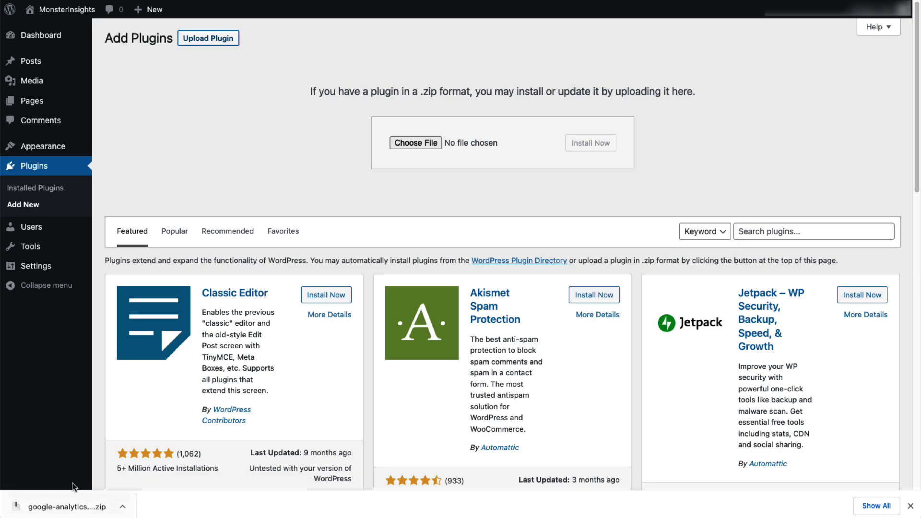
{"action": "left_click_drag", "start_coordinate": [67, 507], "coordinate": [334, 288]}
{"action": "left_click_drag", "start_coordinate": [441, 145], "coordinate": [440, 145]}
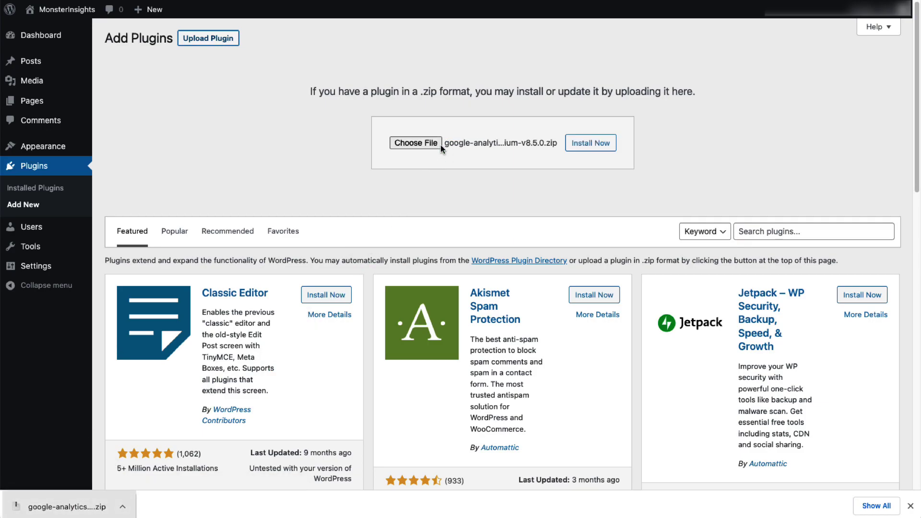
{"action": "left_click", "coordinate": [590, 144]}
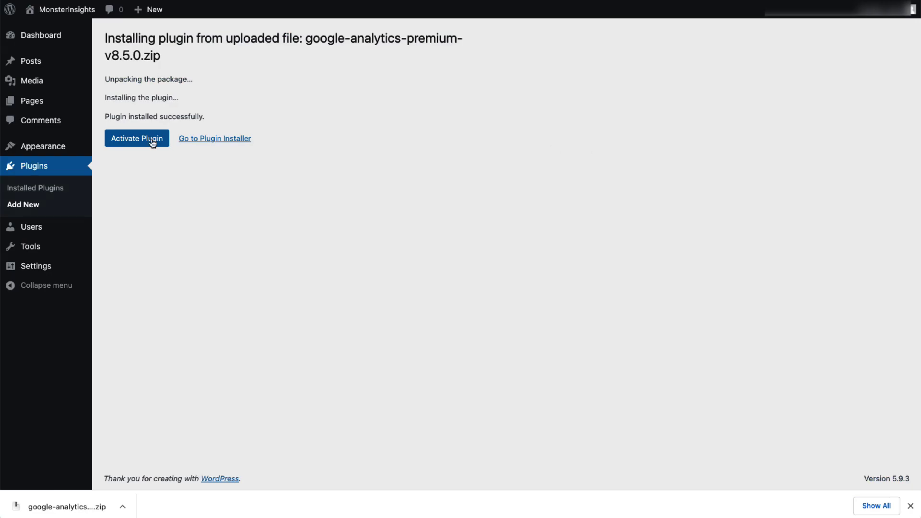
{"action": "left_click", "coordinate": [153, 143]}
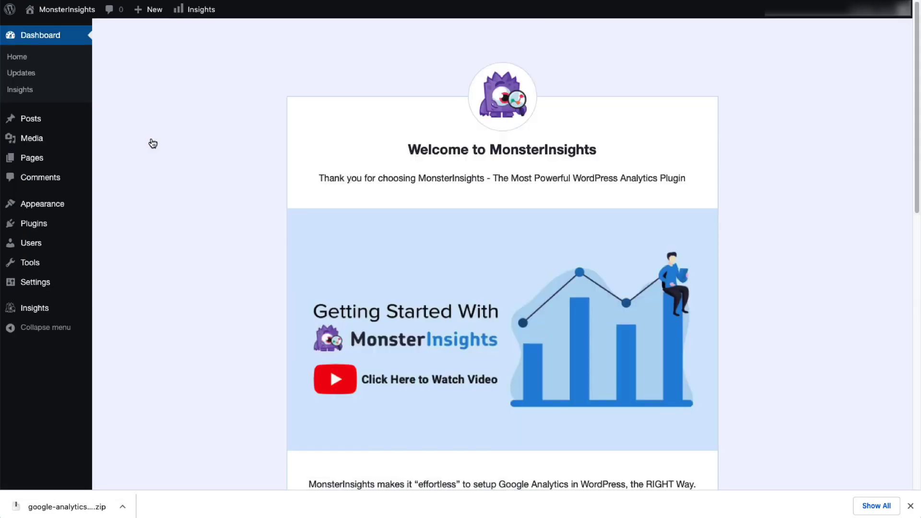
Launch the MonsterInsights setup wizard and save Business Website as the site category
{"action": "scroll", "coordinate": [196, 196], "scroll_direction": "down", "scroll_amount": 6}
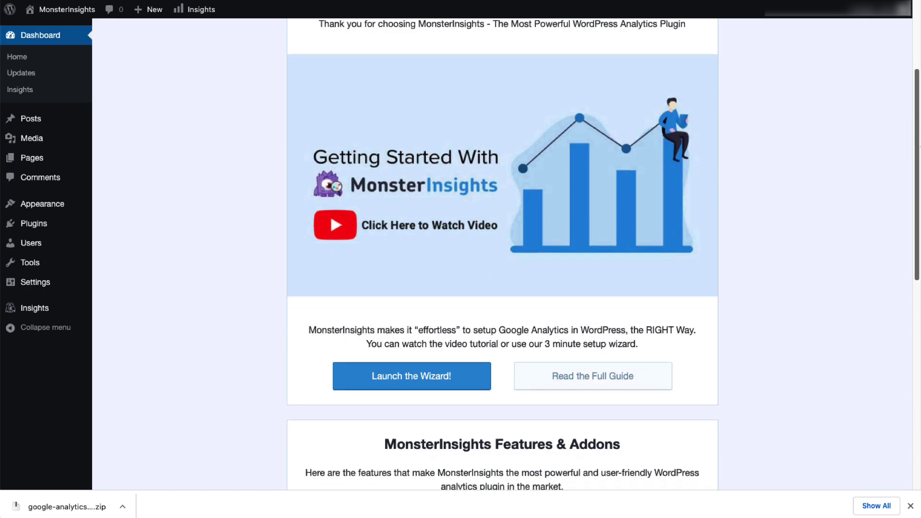
{"action": "left_click", "coordinate": [440, 228]}
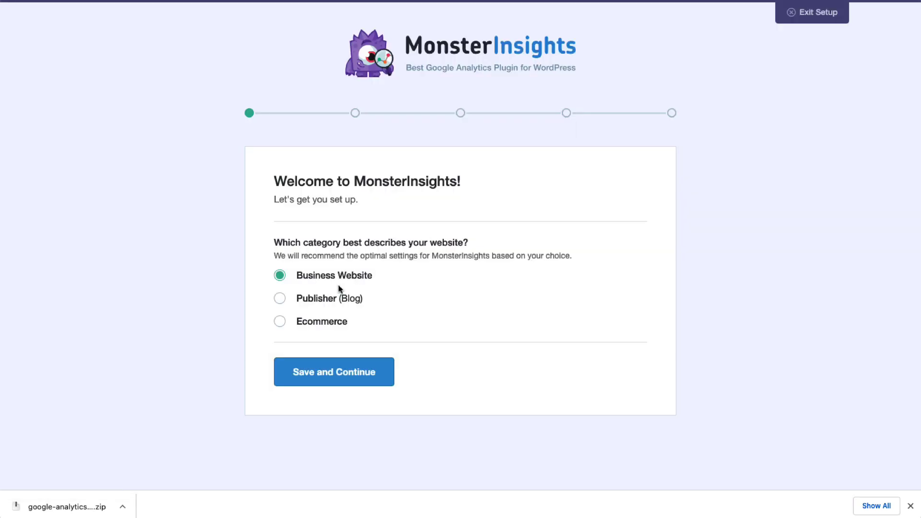
{"action": "left_click", "coordinate": [294, 369]}
{"action": "left_click", "coordinate": [350, 298]}
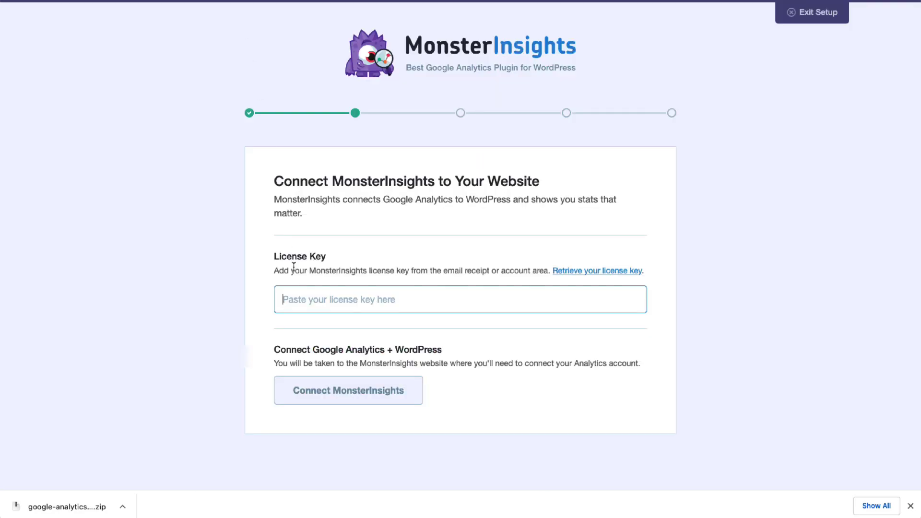
Paste the license key into the wizard and connect MonsterInsights
{"action": "right_click", "coordinate": [295, 288]}
{"action": "left_click", "coordinate": [312, 378]}
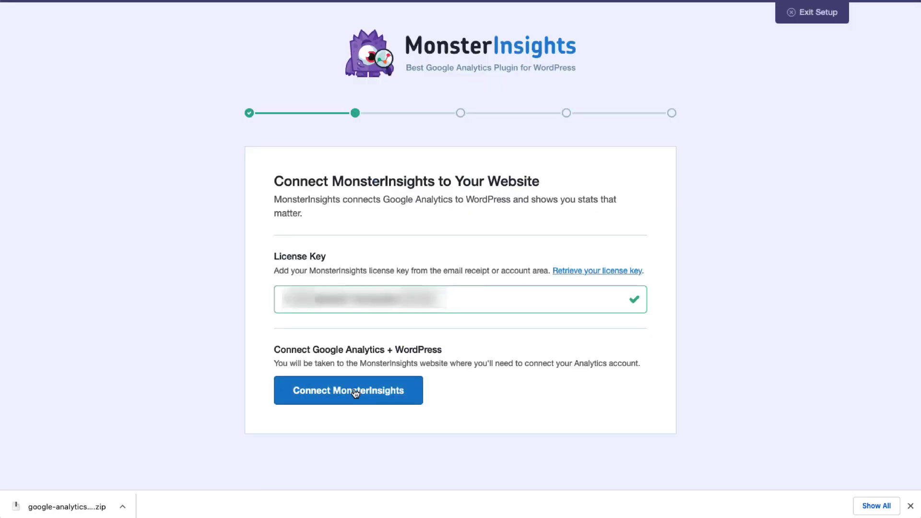
{"action": "left_click", "coordinate": [355, 393]}
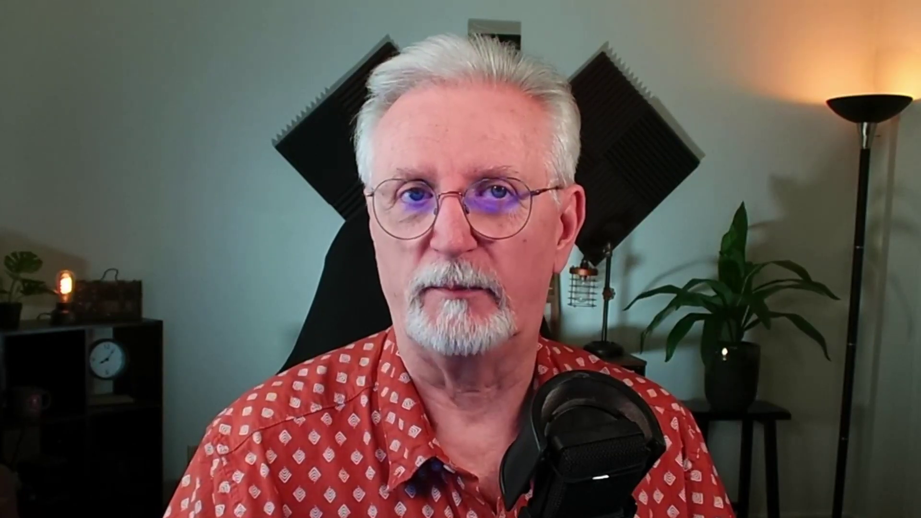
{"action": "mouse_move", "coordinate": [45, 256]}
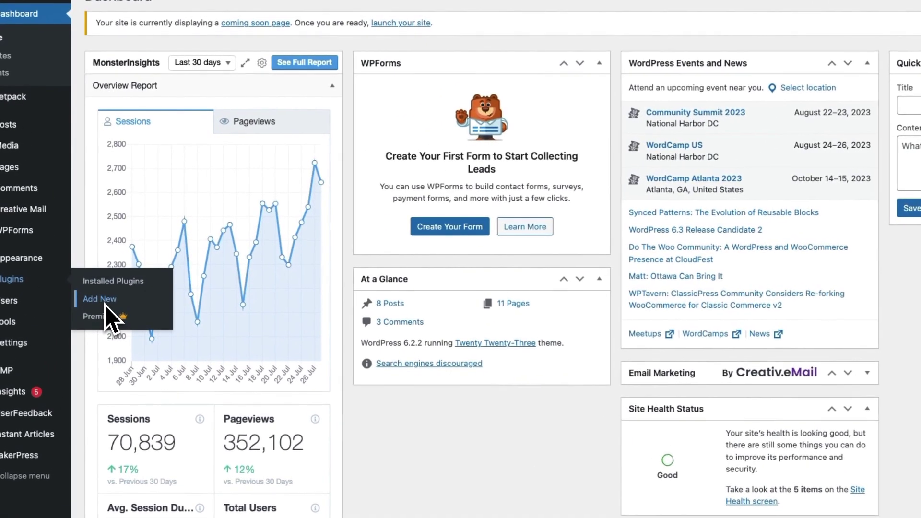
Search the plugin directory for 'Pretty Links', then install and activate it
{"action": "left_click", "coordinate": [105, 304]}
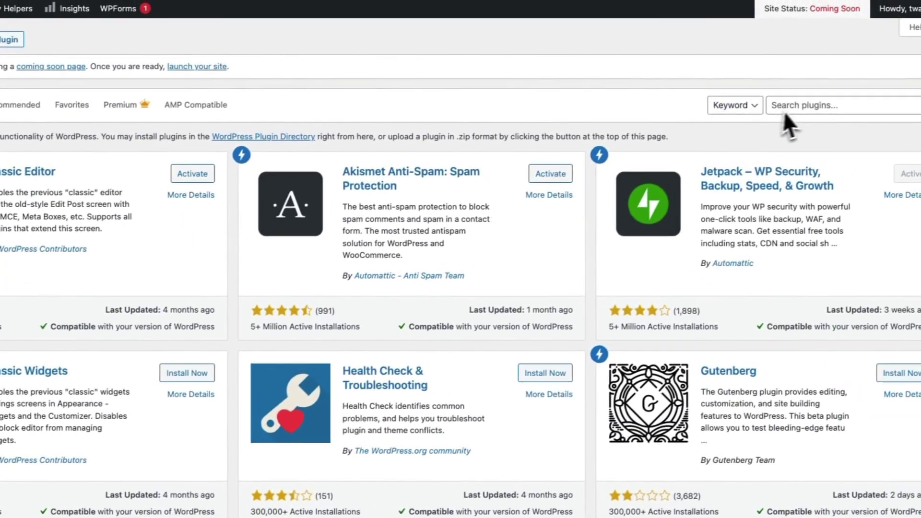
{"action": "left_click", "coordinate": [791, 108]}
{"action": "type", "text": "Pretty Links"}
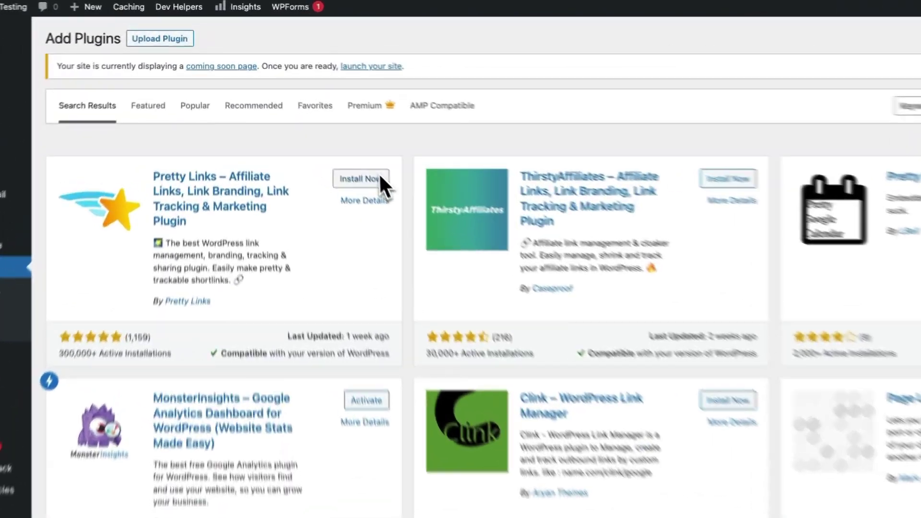
{"action": "left_click", "coordinate": [325, 137]}
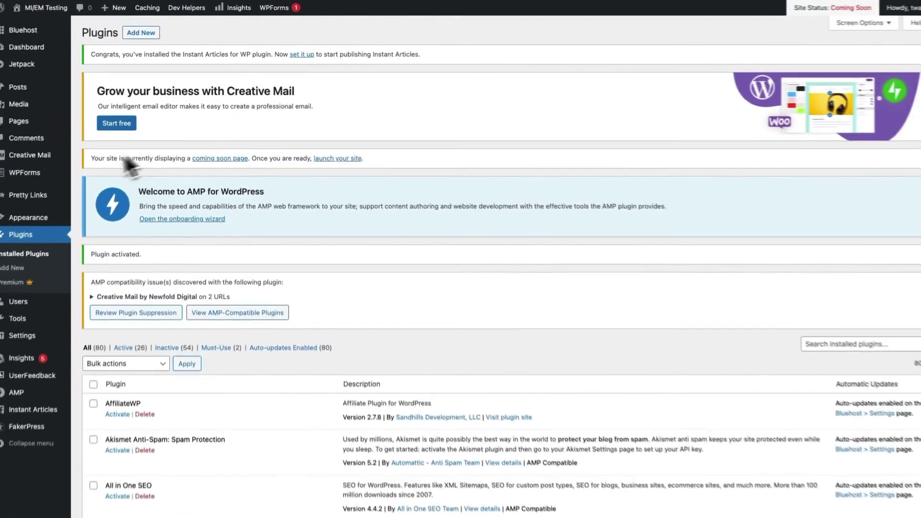
{"action": "mouse_move", "coordinate": [45, 187]}
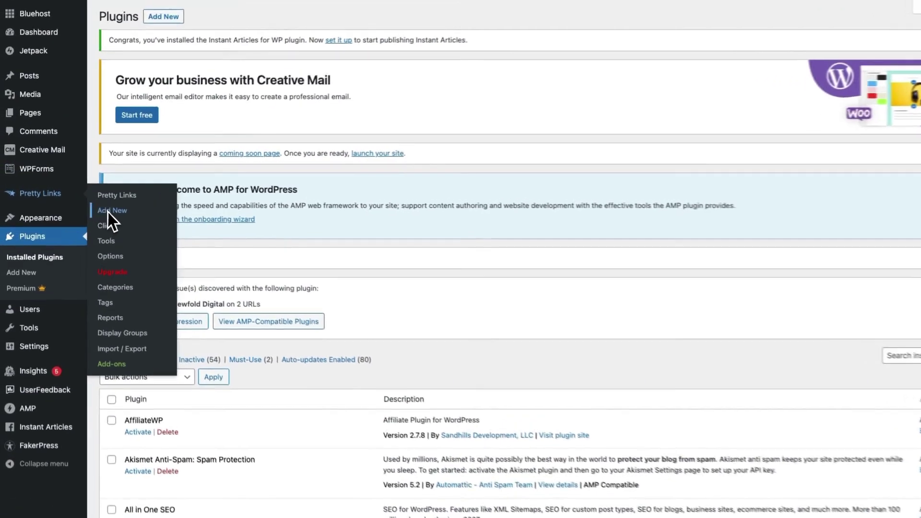
Start a new pretty link targeting the ShareASale affiliate URL with slug affiliate/monsterinsights
{"action": "left_click", "coordinate": [108, 212]}
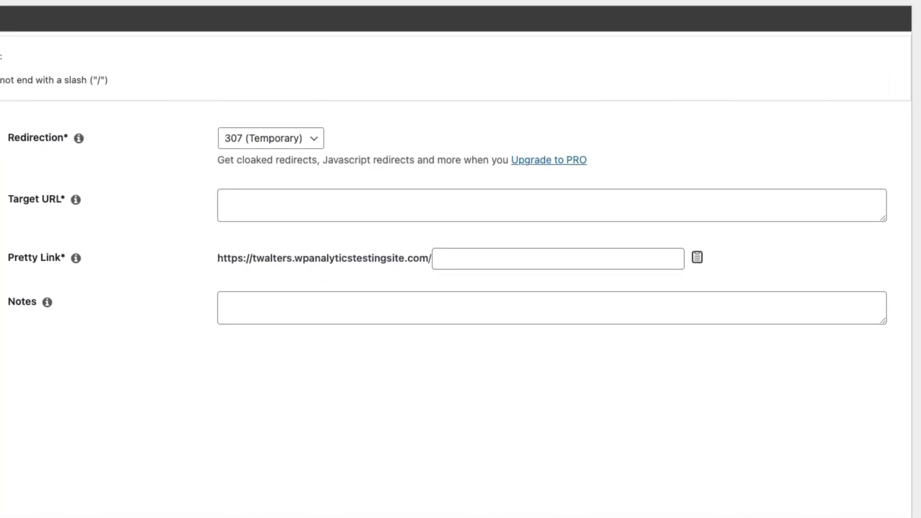
{"action": "left_click", "coordinate": [257, 202]}
{"action": "type", "text": "http://www.shareasale.com/r.cfm?B=601672&U=123456&M=49337&urllink="}
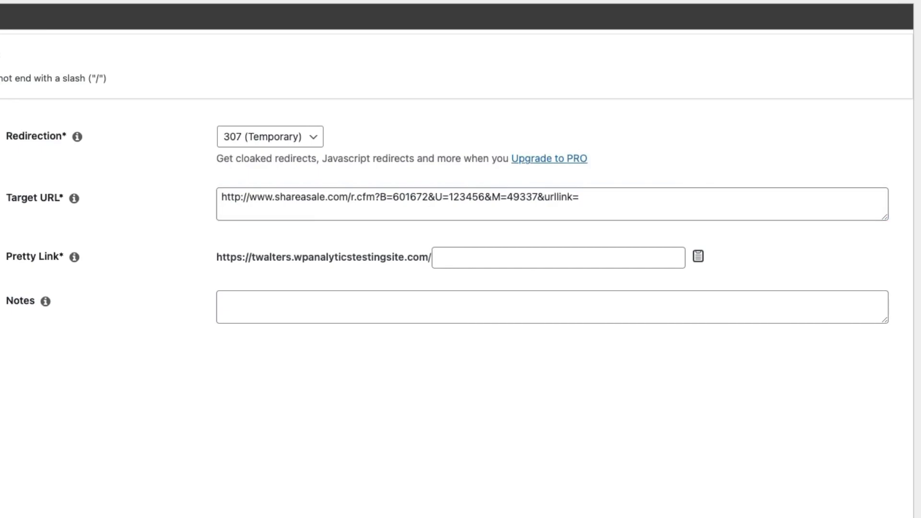
{"action": "left_click", "coordinate": [498, 265]}
{"action": "type", "text": "affiliate/monsterinsights"}
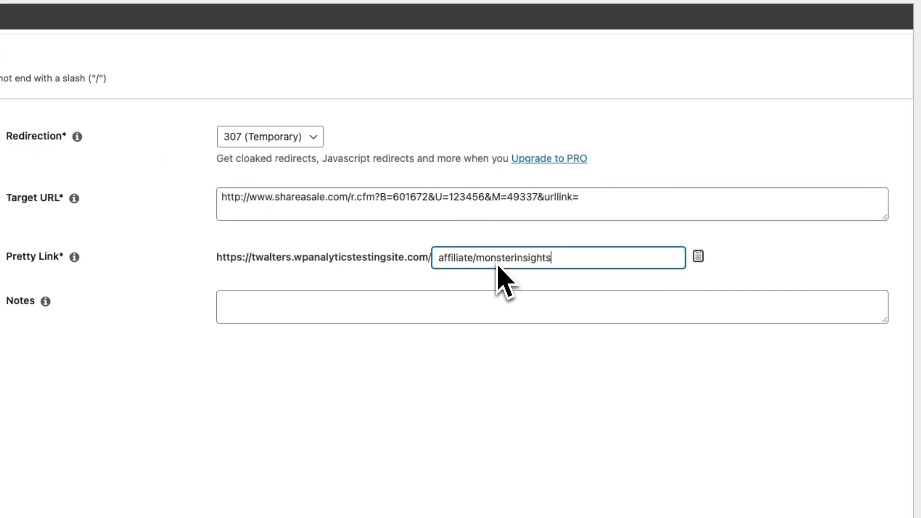
{"action": "left_click", "coordinate": [448, 310]}
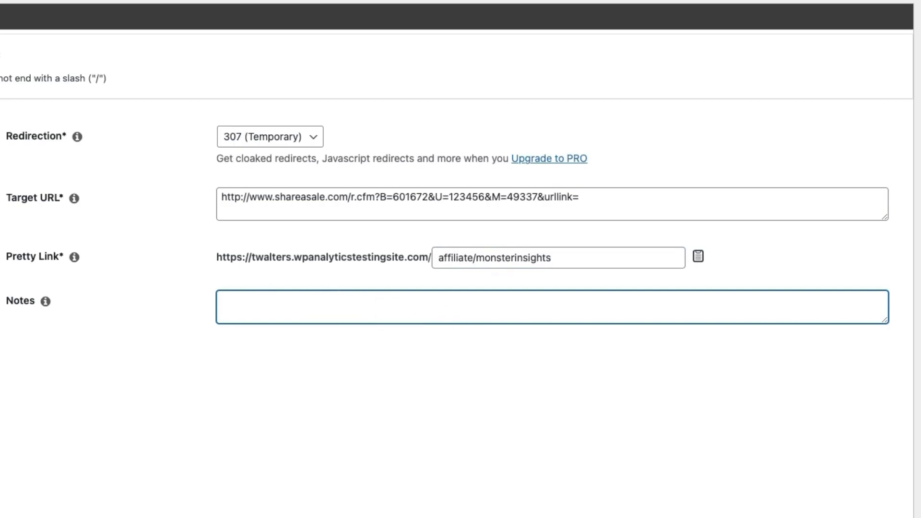
{"action": "key", "text": "Tab"}
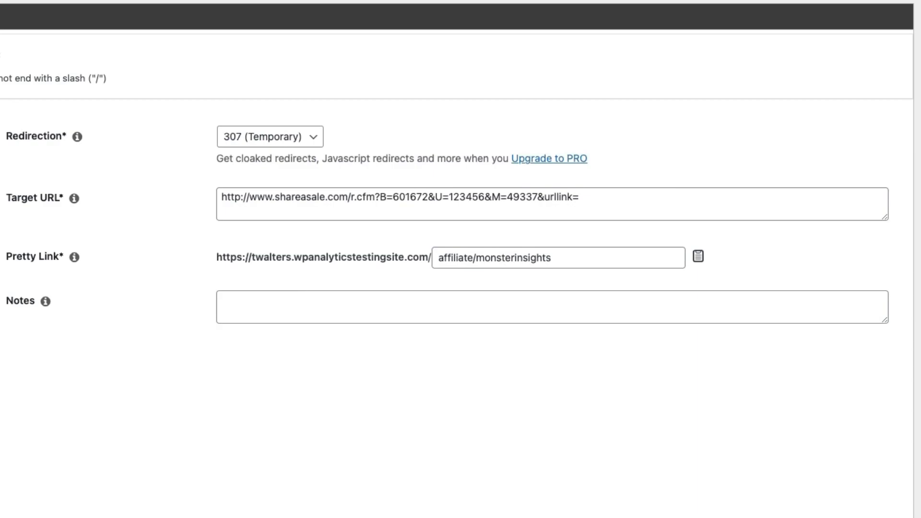
Add the note 'monsterinsights affiliate link' and publish the pretty link
{"action": "left_click", "coordinate": [239, 310]}
{"action": "type", "text": "monsterinsights affiliate link"}
{"action": "left_click", "coordinate": [268, 356]}
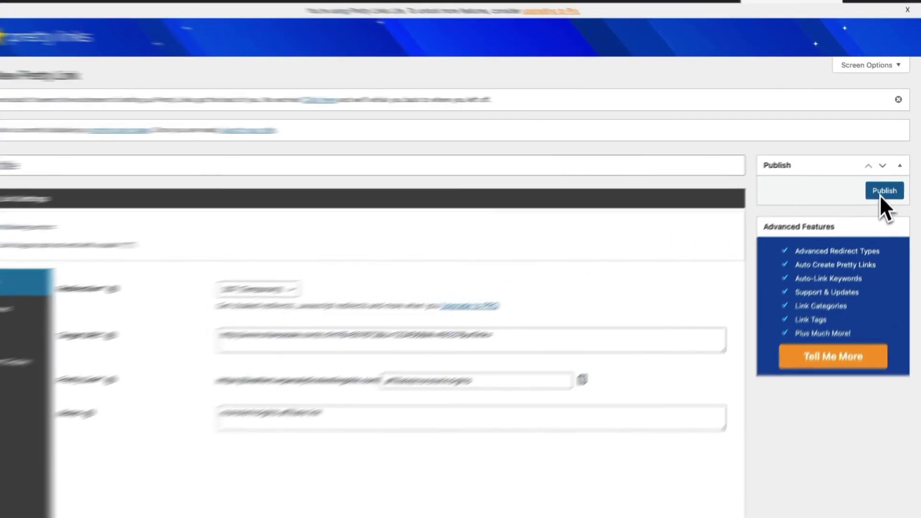
{"action": "left_click", "coordinate": [886, 183]}
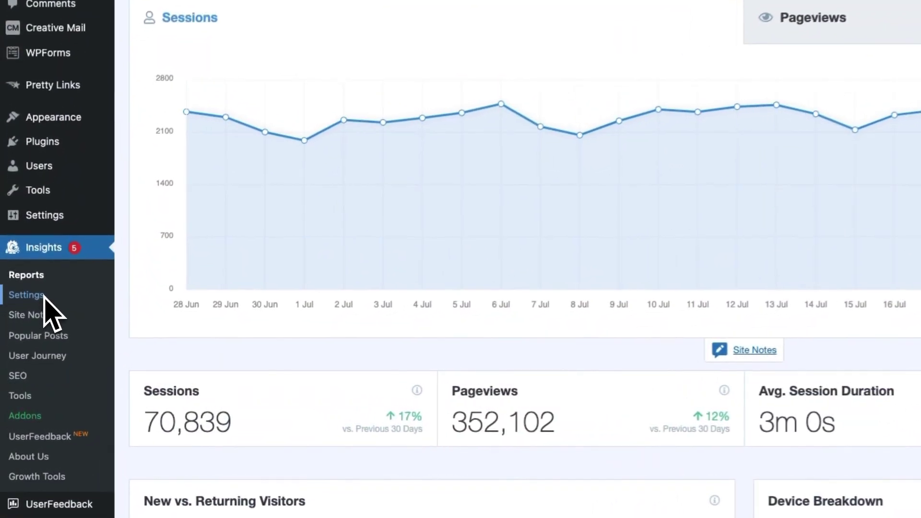
Add a /affiliate/ link path labelled affiliate in Publisher settings and save the changes
{"action": "left_click", "coordinate": [44, 297]}
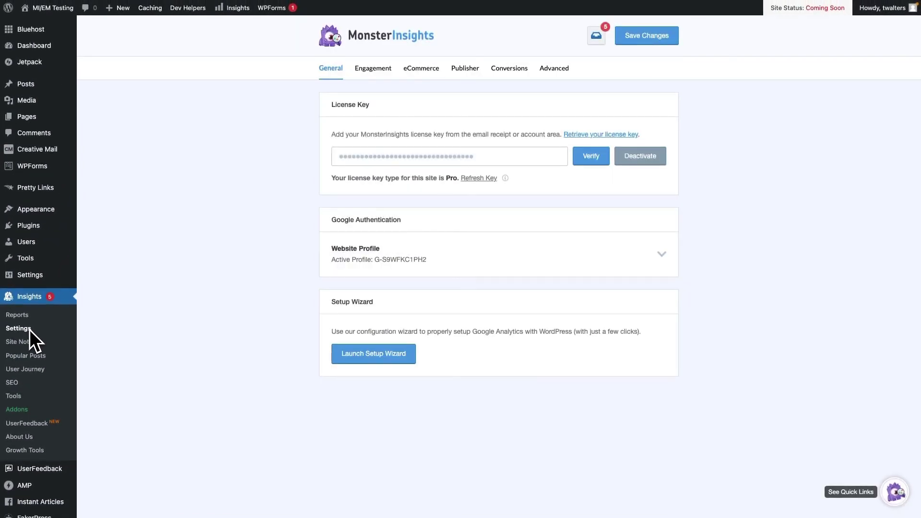
{"action": "left_click", "coordinate": [460, 72]}
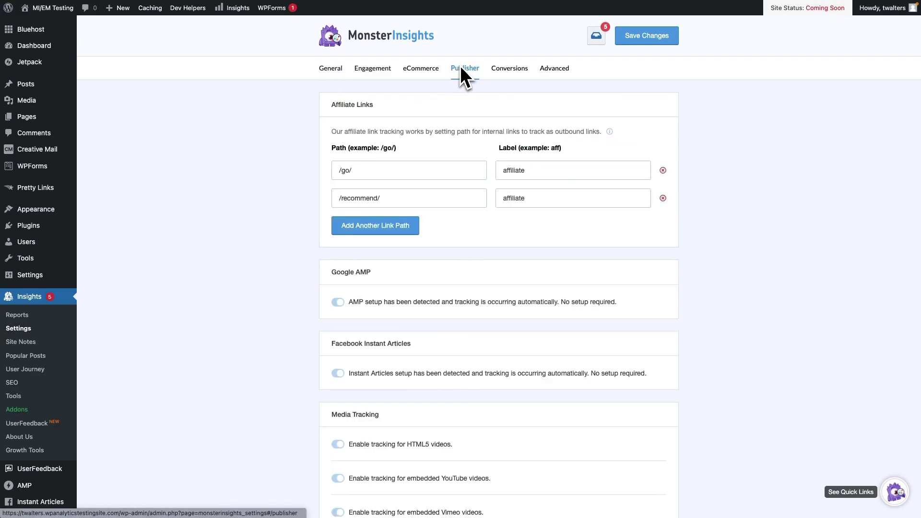
{"action": "left_click", "coordinate": [380, 227]}
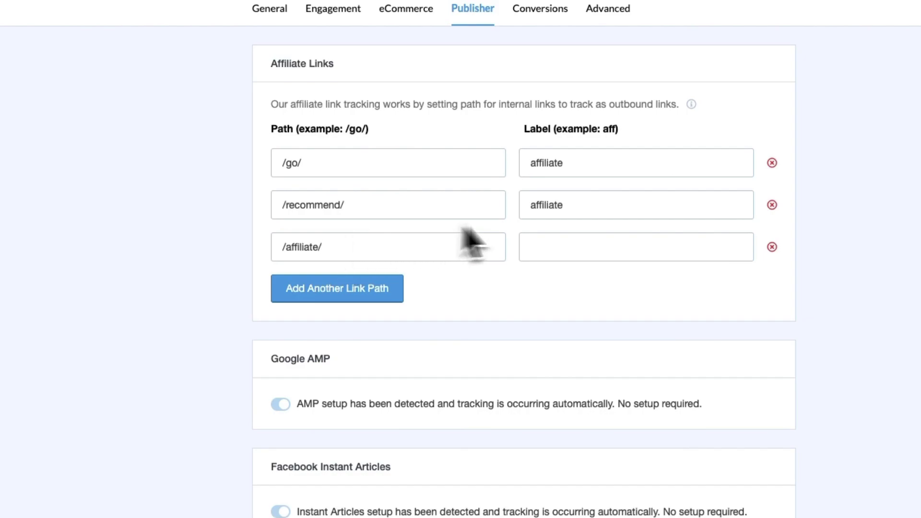
{"action": "left_click", "coordinate": [549, 245]}
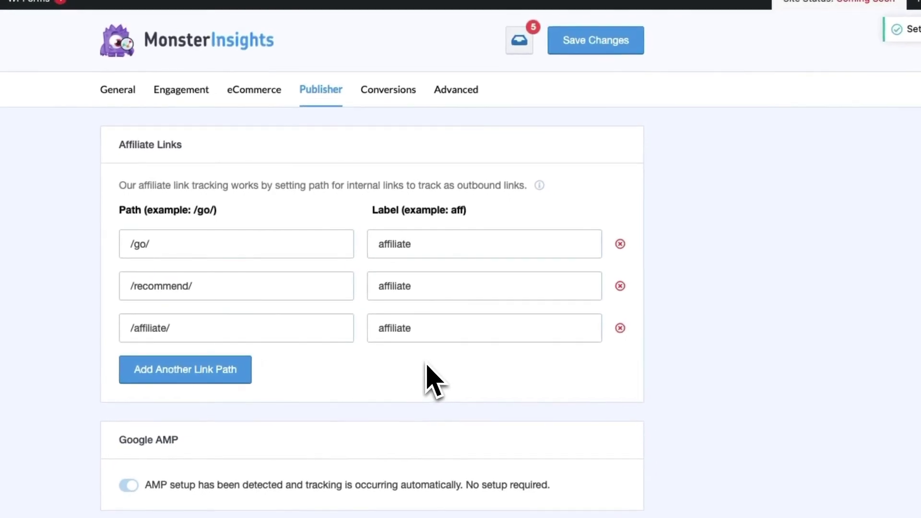
{"action": "left_click", "coordinate": [594, 50]}
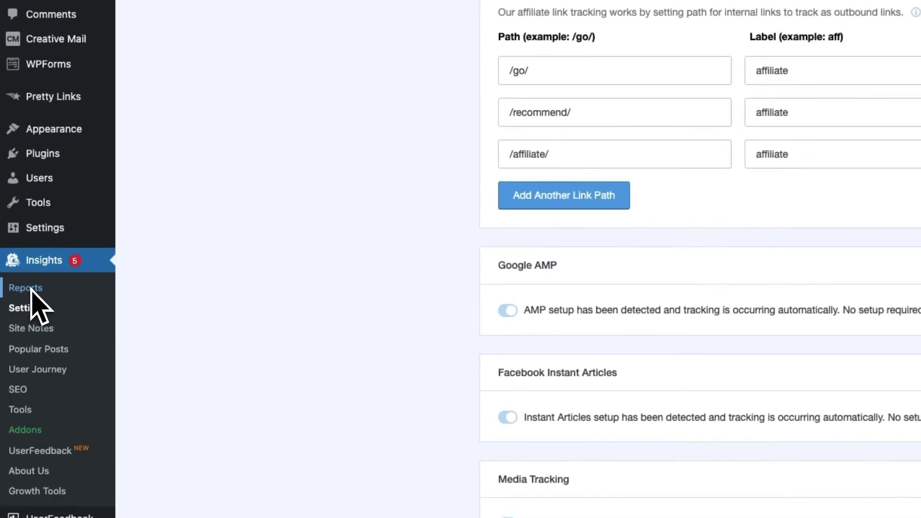
Review the Top Affiliate Links in the MonsterInsights Publishers overview report
{"action": "left_click", "coordinate": [30, 290]}
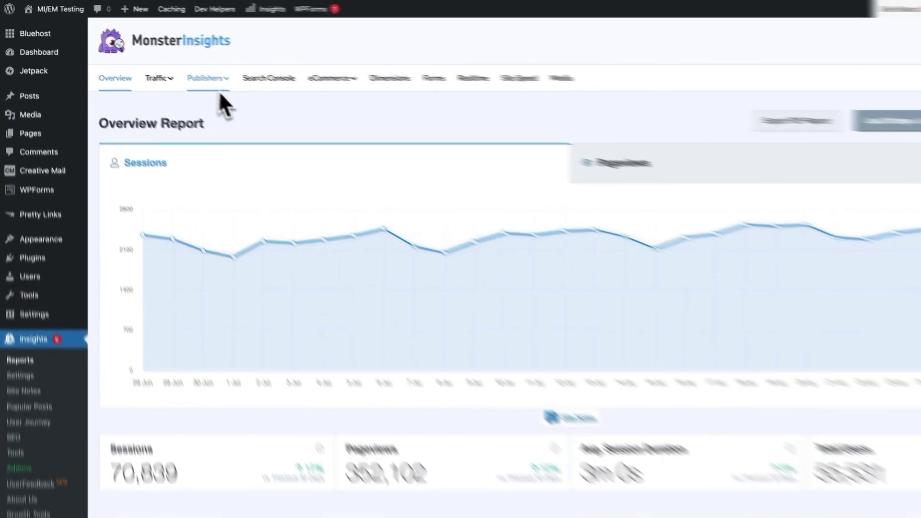
{"action": "mouse_move", "coordinate": [193, 73]}
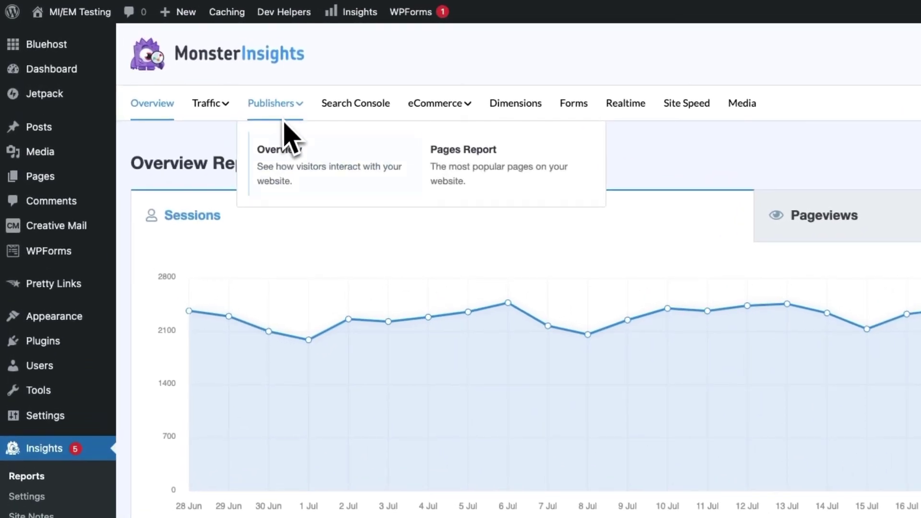
{"action": "left_click", "coordinate": [281, 151]}
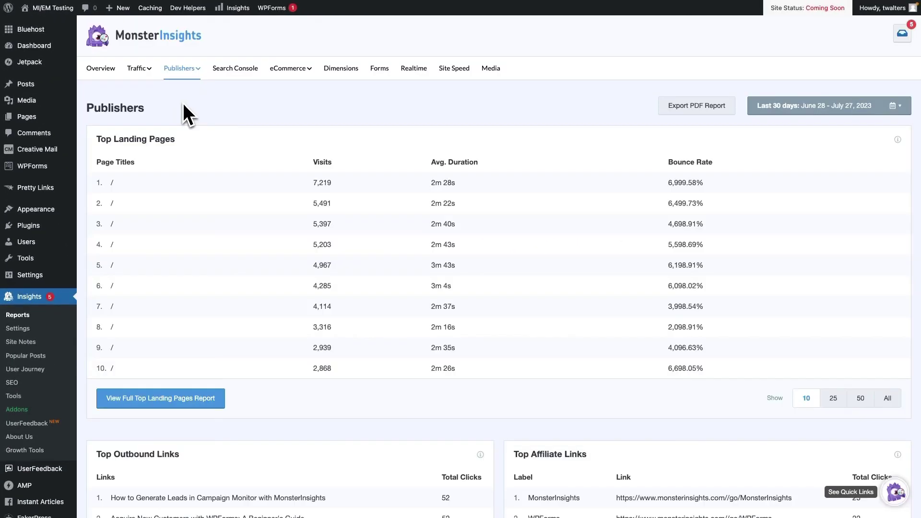
{"action": "scroll", "coordinate": [192, 115], "scroll_direction": "down", "scroll_amount": 6}
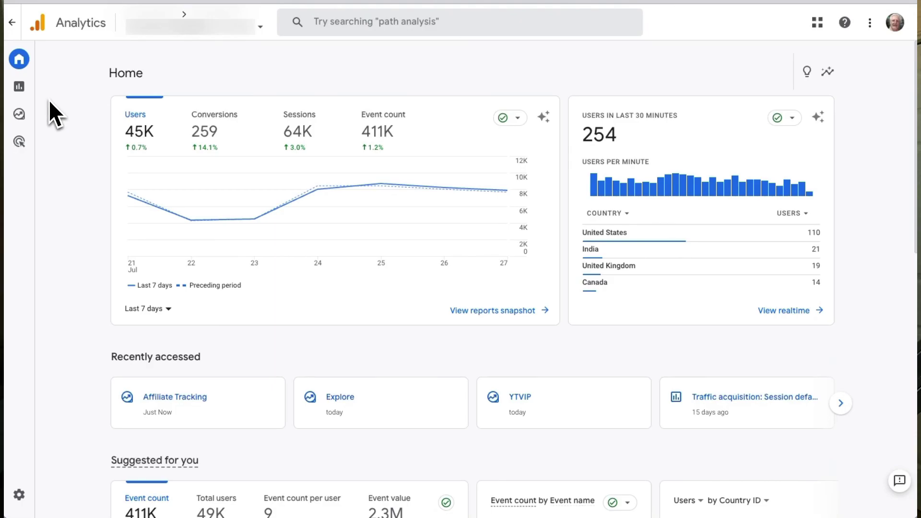
Start a blank GA4 exploration and name it Affiliate Tracking
{"action": "left_click", "coordinate": [21, 115]}
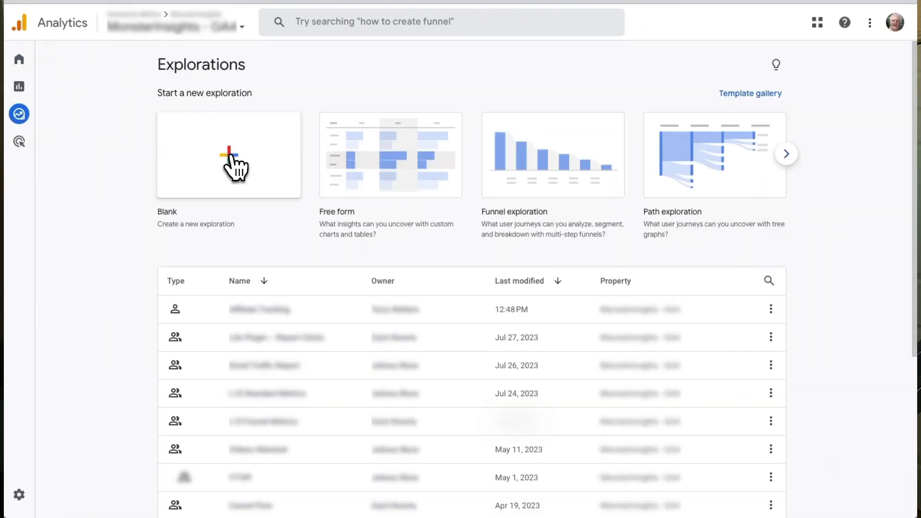
{"action": "left_click", "coordinate": [230, 156]}
{"action": "left_click", "coordinate": [44, 102]}
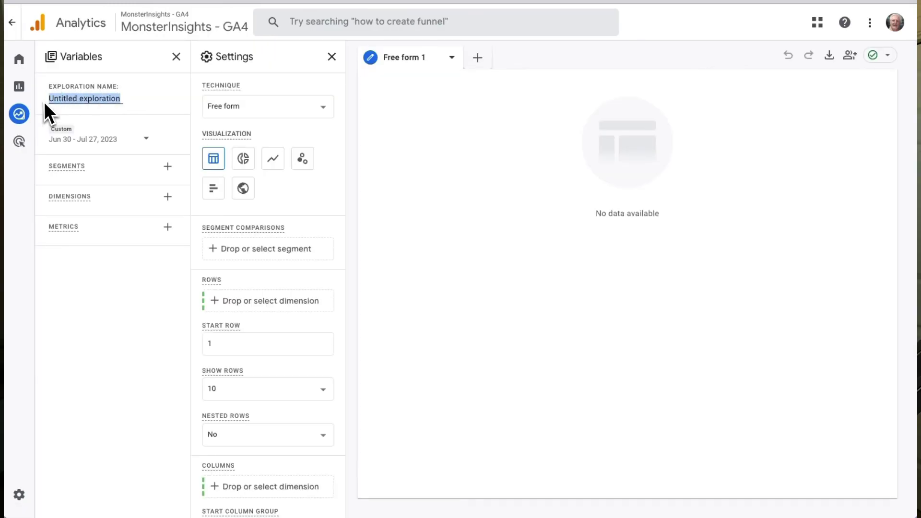
{"action": "type", "text": "Affiliate Tracking"}
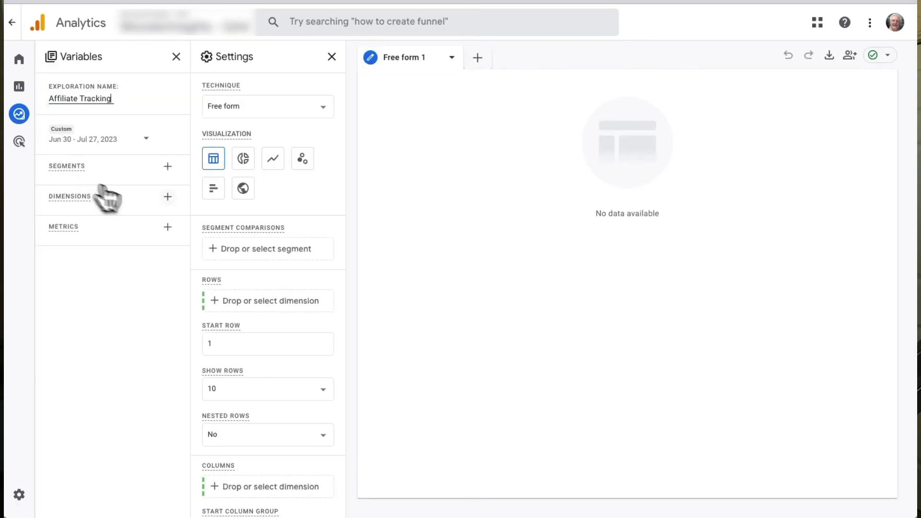
Pick the Is Affiliate Link and Link Text dimensions for the exploration
{"action": "left_click", "coordinate": [168, 197]}
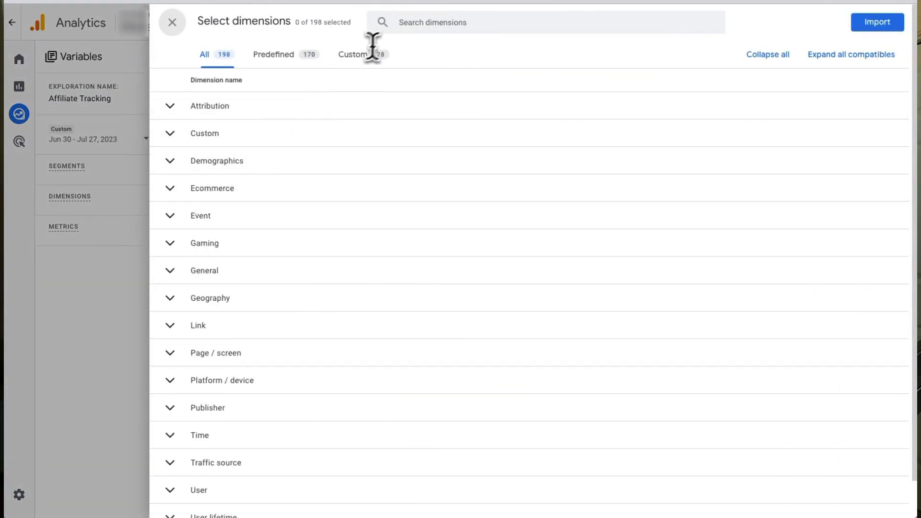
{"action": "left_click", "coordinate": [395, 28]}
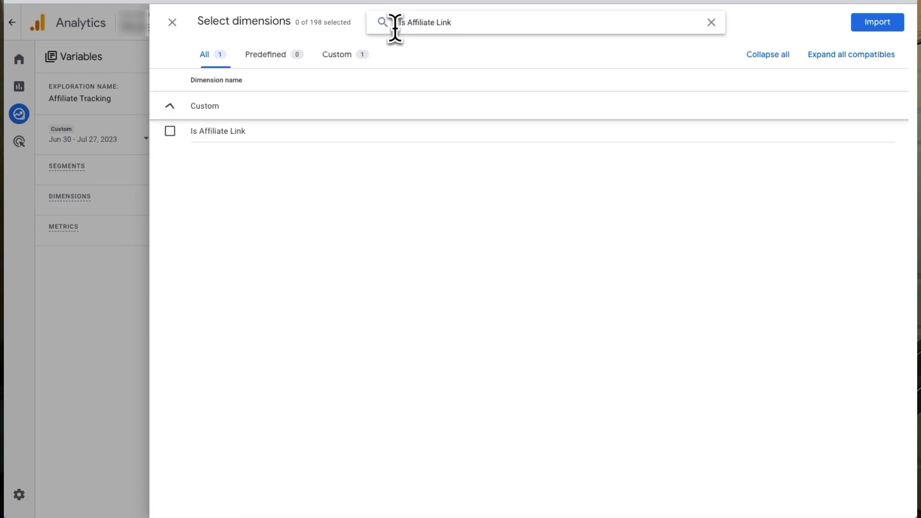
{"action": "left_click", "coordinate": [170, 130]}
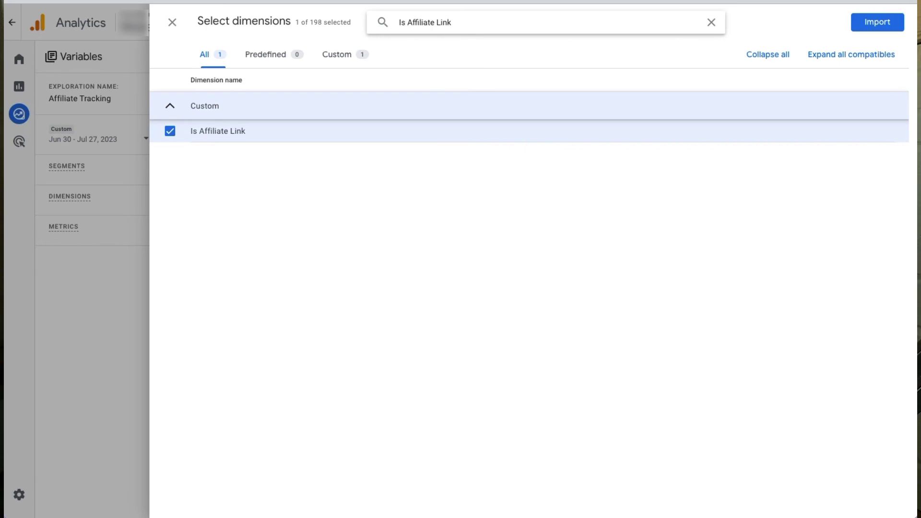
{"action": "triple_click", "coordinate": [413, 22]}
{"action": "type", "text": "Link Text"}
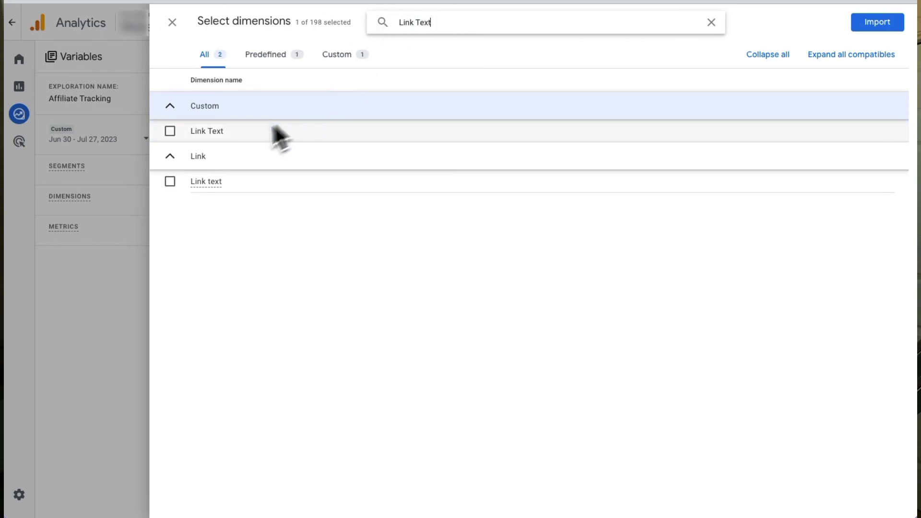
{"action": "left_click", "coordinate": [170, 132]}
Also pick Page title, Event name and Affiliate Label, then import all five dimensions
{"action": "left_click_drag", "start_coordinate": [431, 22], "coordinate": [385, 23]}
{"action": "type", "text": "Page Title"}
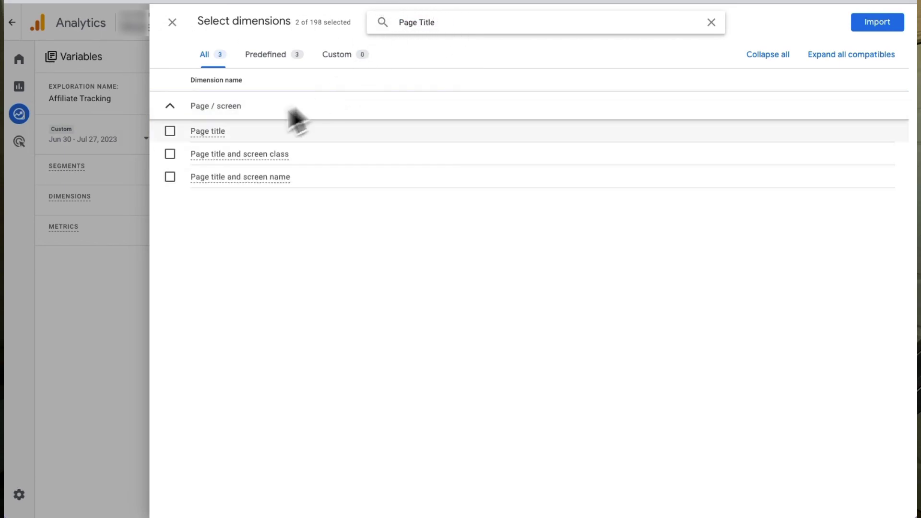
{"action": "left_click", "coordinate": [170, 132]}
{"action": "left_click_drag", "start_coordinate": [455, 22], "coordinate": [382, 24]}
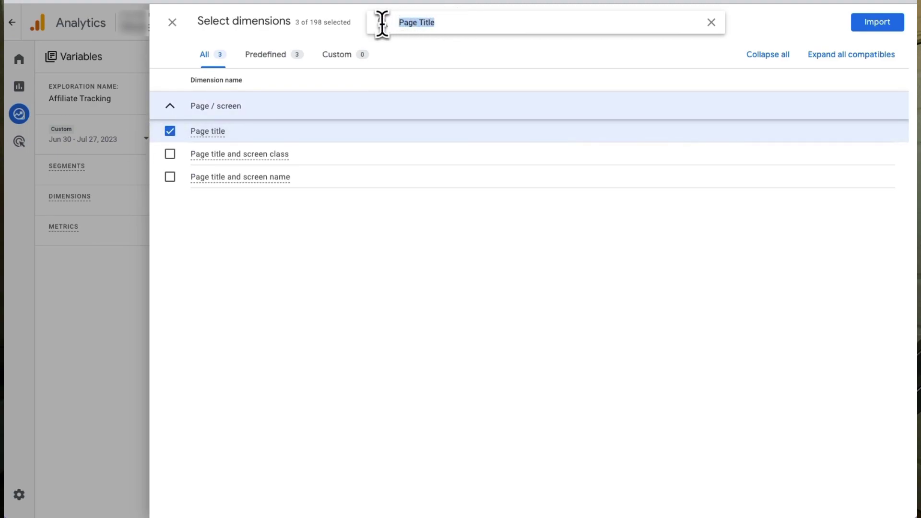
{"action": "left_click", "coordinate": [170, 131]}
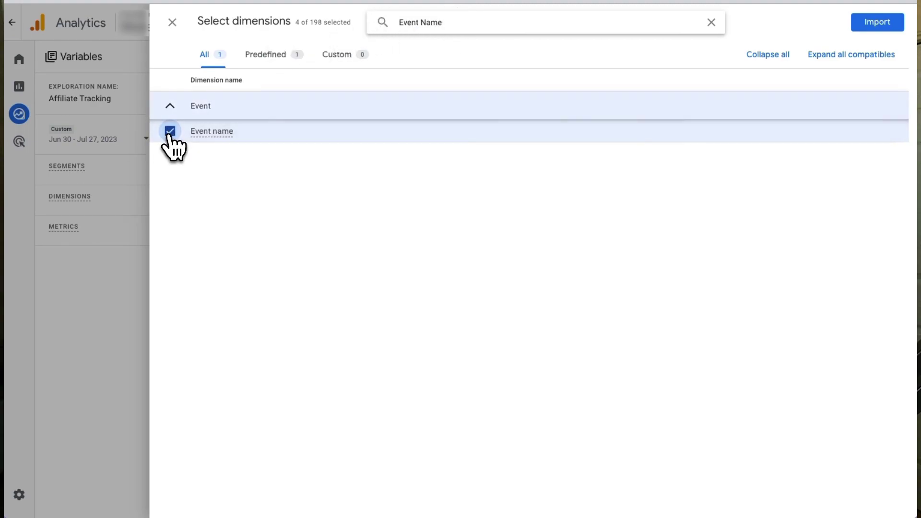
{"action": "left_click_drag", "start_coordinate": [456, 22], "coordinate": [387, 24]}
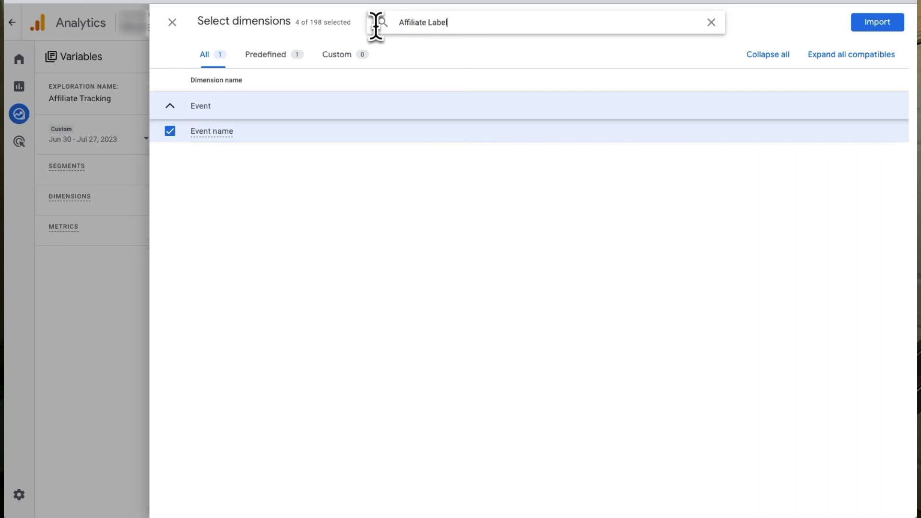
{"action": "left_click", "coordinate": [170, 133]}
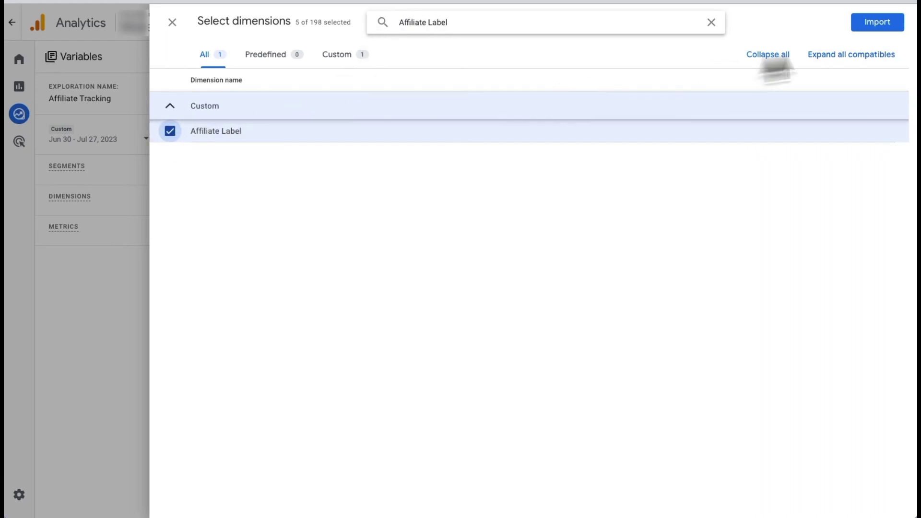
{"action": "left_click", "coordinate": [877, 22]}
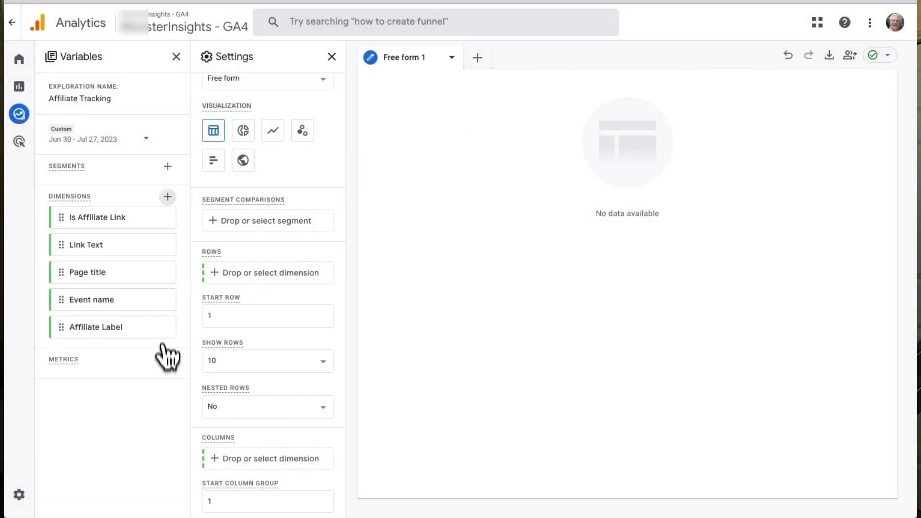
Import the Event count metric into the exploration
{"action": "left_click", "coordinate": [167, 359]}
{"action": "left_click", "coordinate": [417, 23]}
{"action": "type", "text": "Event Count"}
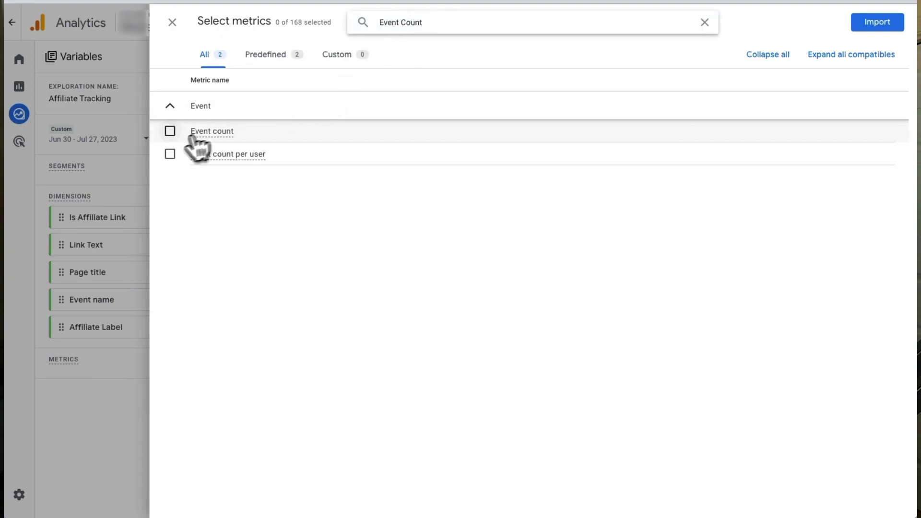
{"action": "left_click", "coordinate": [169, 131]}
{"action": "left_click", "coordinate": [878, 23]}
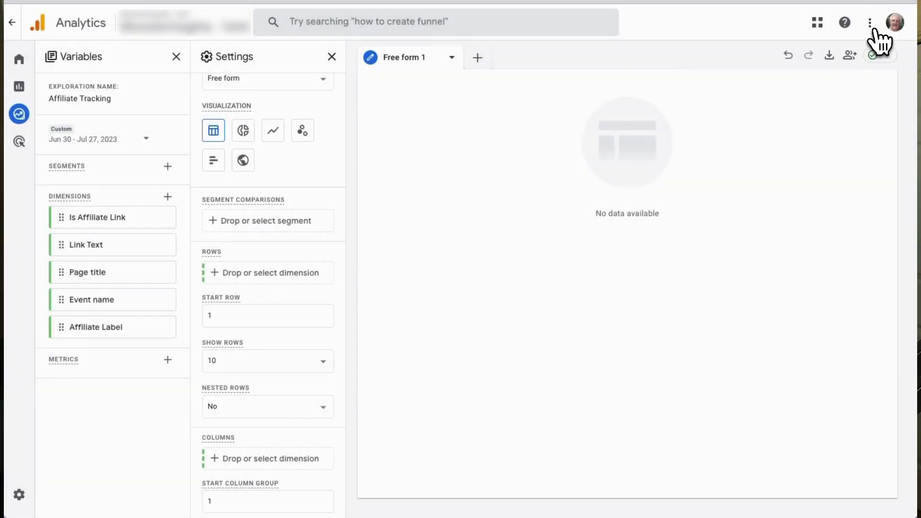
{"action": "left_click", "coordinate": [220, 272]}
Set Link Text, Affiliate Label and Page title as rows with Event count as values
{"action": "left_click", "coordinate": [245, 305]}
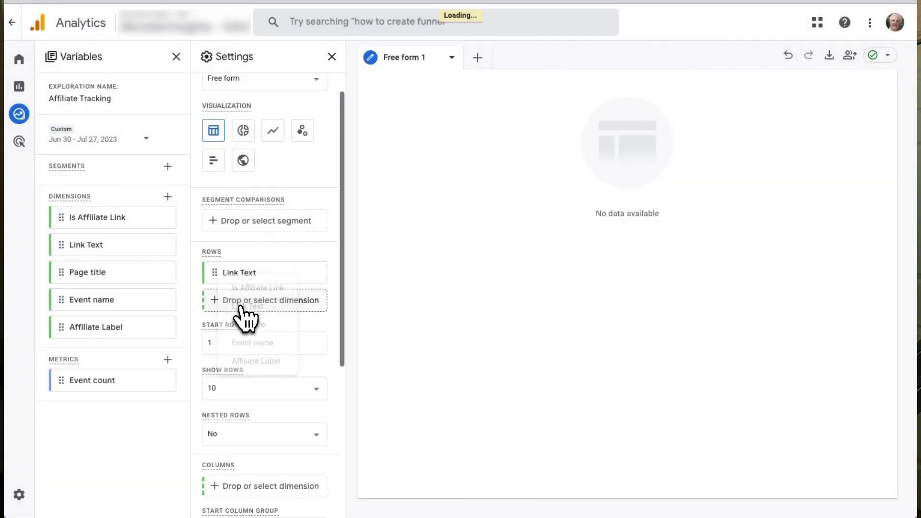
{"action": "left_click", "coordinate": [218, 294]}
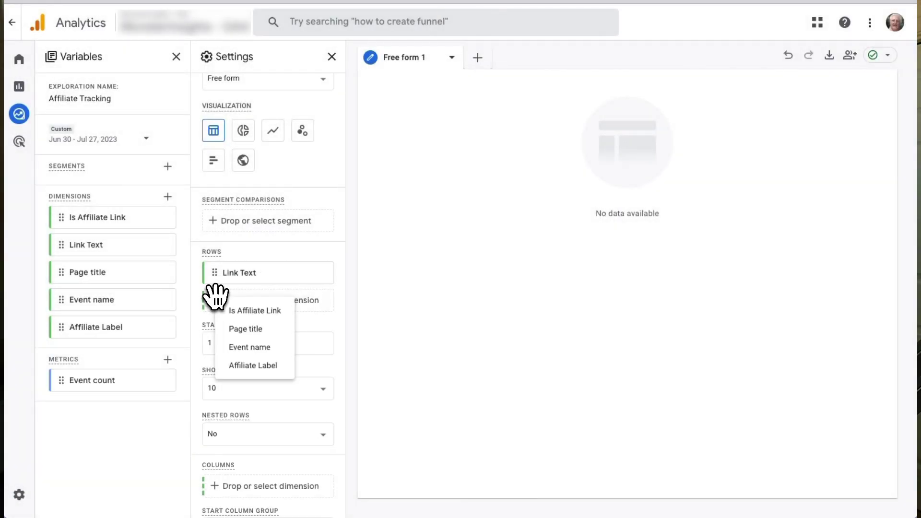
{"action": "left_click", "coordinate": [243, 366]}
{"action": "left_click", "coordinate": [220, 326]}
{"action": "left_click", "coordinate": [243, 360]}
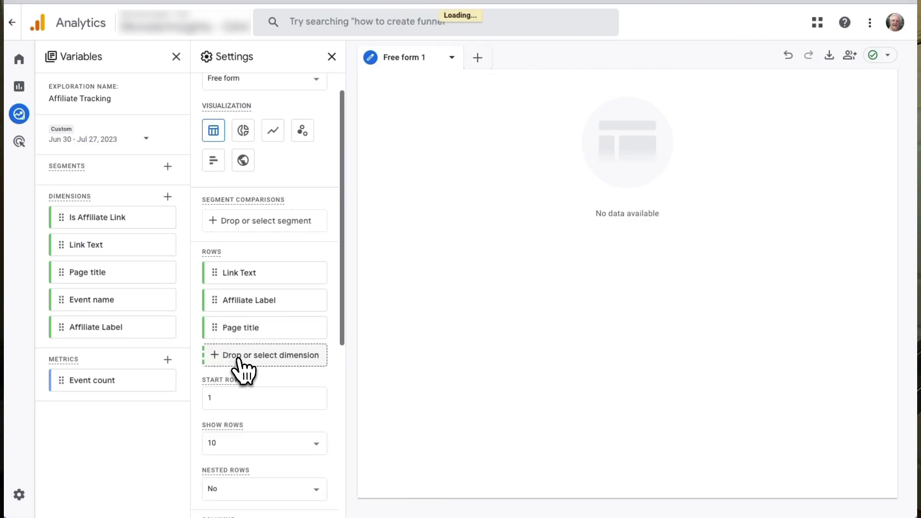
{"action": "scroll", "coordinate": [243, 373], "scroll_direction": "down", "scroll_amount": 3}
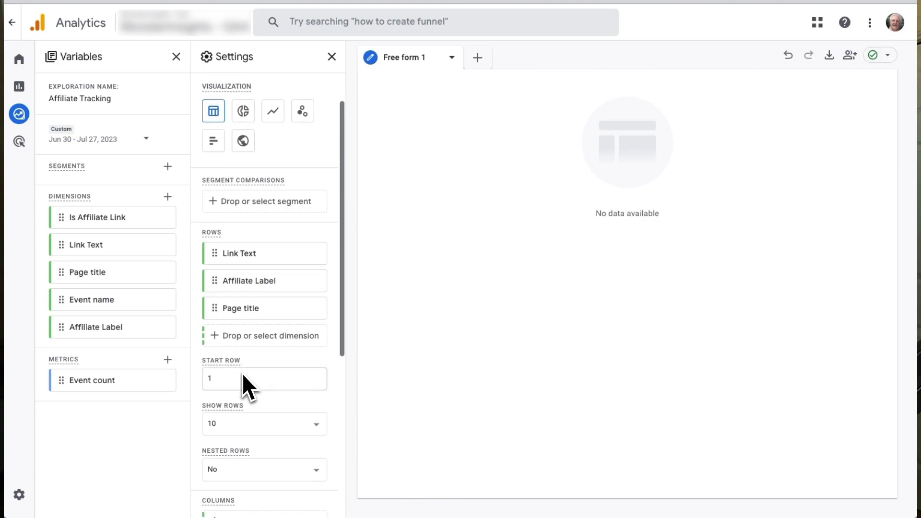
{"action": "scroll", "coordinate": [246, 373], "scroll_direction": "down", "scroll_amount": 3}
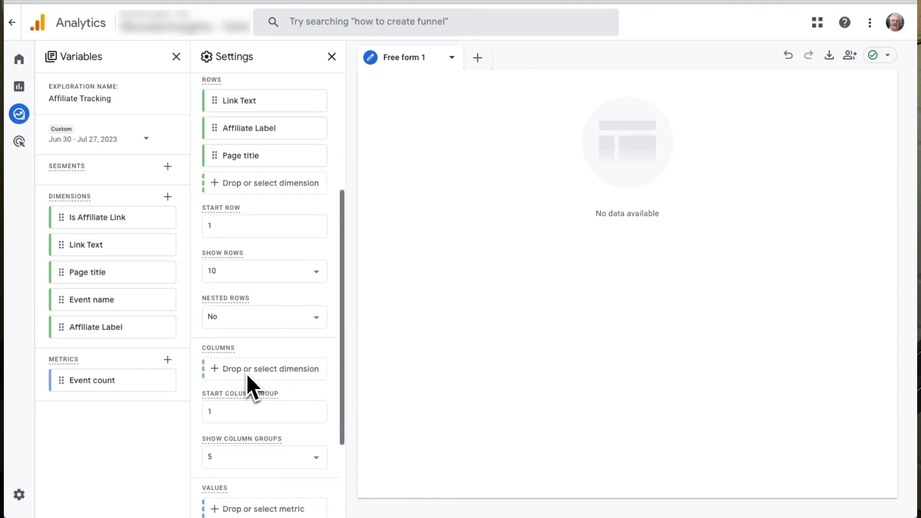
{"action": "left_click", "coordinate": [249, 379]}
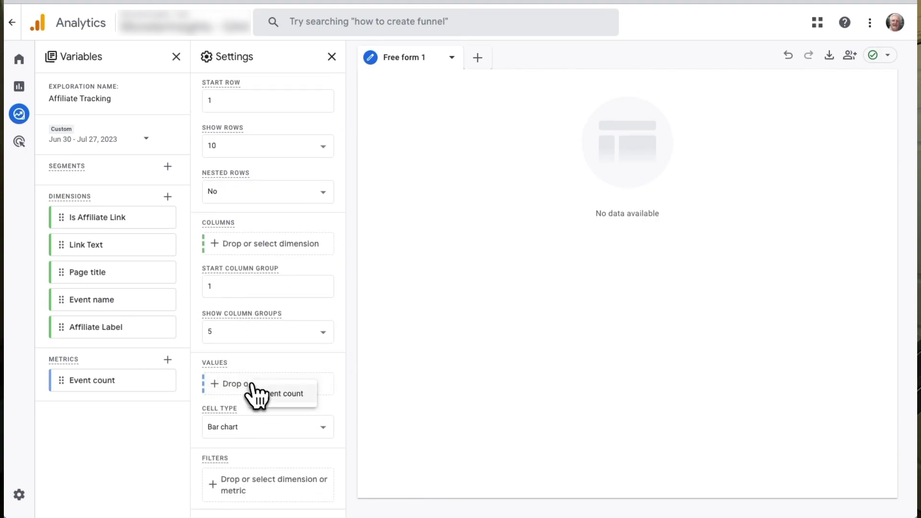
{"action": "left_click", "coordinate": [261, 396]}
{"action": "scroll", "coordinate": [269, 407], "scroll_direction": "down", "scroll_amount": 1}
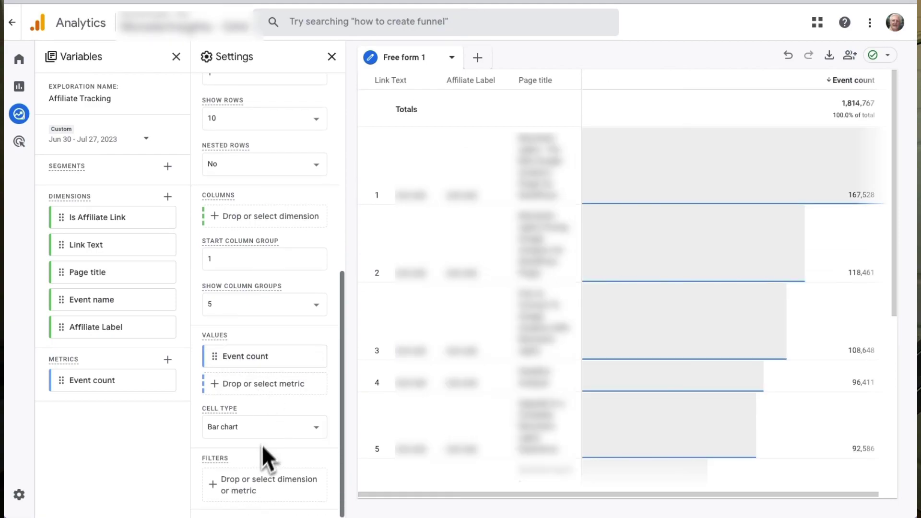
Add a filter where Is Affiliate Link exactly matches true
{"action": "left_click", "coordinate": [241, 482]}
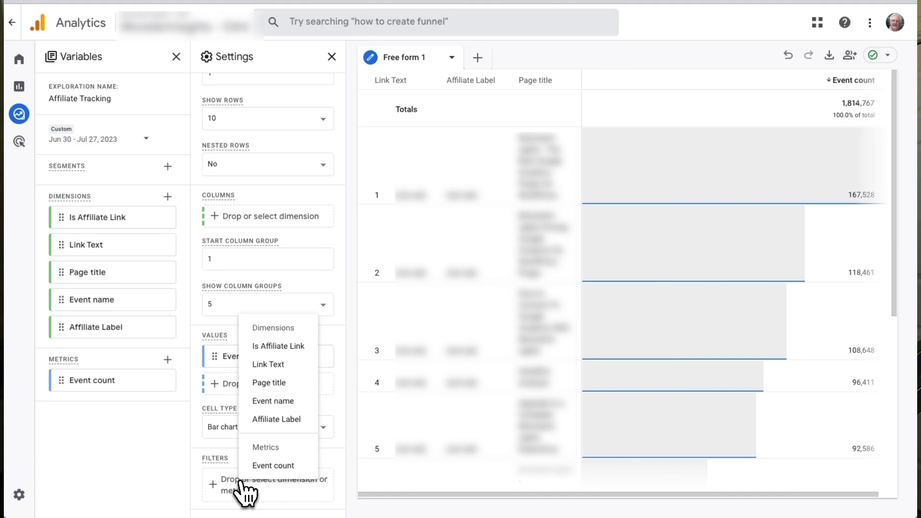
{"action": "left_click", "coordinate": [278, 347]}
{"action": "scroll", "coordinate": [277, 413], "scroll_direction": "down", "scroll_amount": 2}
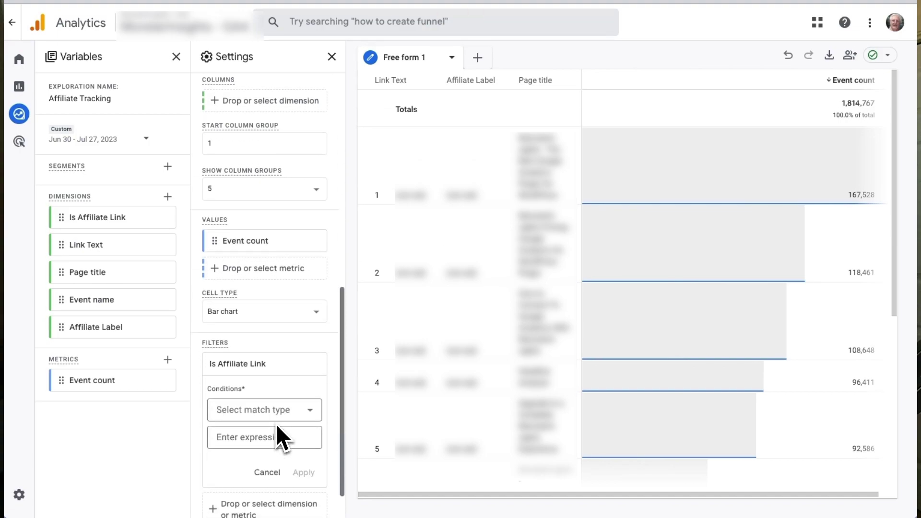
{"action": "scroll", "coordinate": [276, 424], "scroll_direction": "down", "scroll_amount": 1}
{"action": "left_click", "coordinate": [276, 385]}
{"action": "left_click", "coordinate": [242, 236]}
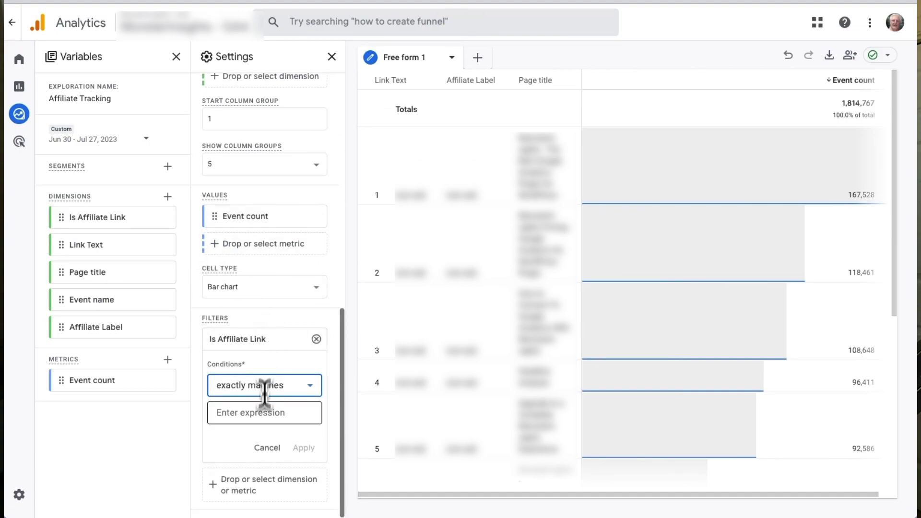
{"action": "left_click", "coordinate": [263, 413]}
{"action": "left_click", "coordinate": [235, 494]}
{"action": "left_click", "coordinate": [306, 447]}
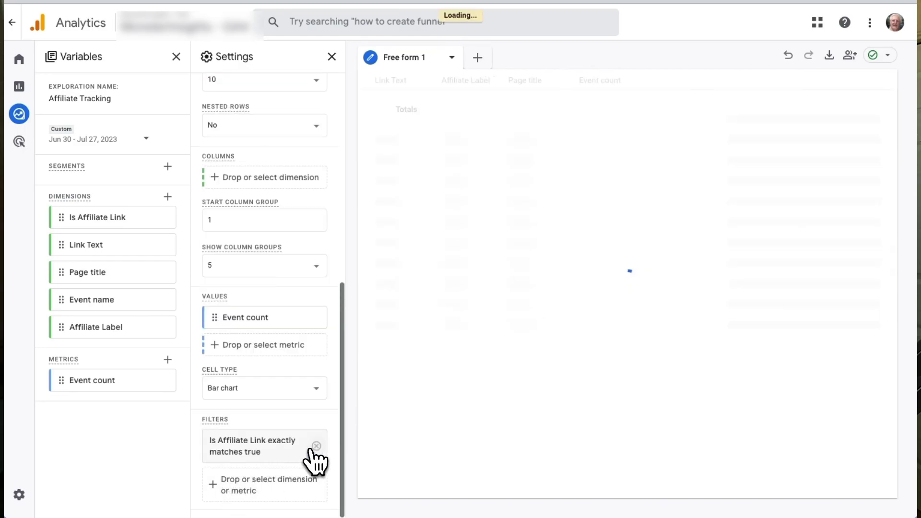
Add a second filter where Event name exactly matches click
{"action": "left_click", "coordinate": [223, 485]}
{"action": "left_click", "coordinate": [250, 407]}
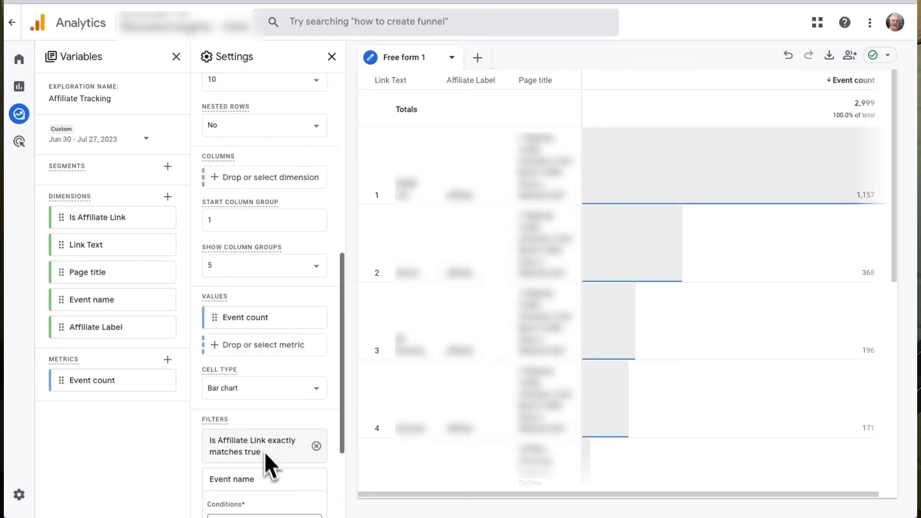
{"action": "scroll", "coordinate": [267, 458], "scroll_direction": "down", "scroll_amount": 3}
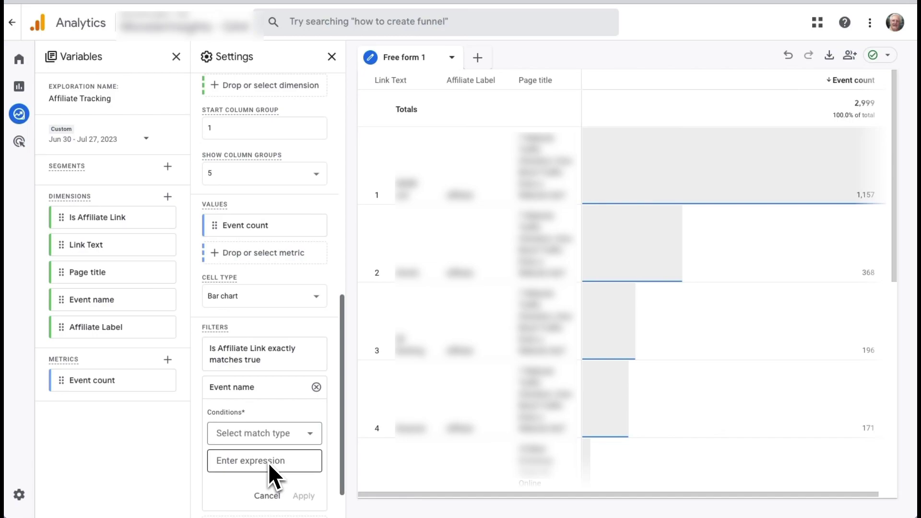
{"action": "left_click", "coordinate": [269, 436]}
{"action": "left_click", "coordinate": [250, 283]}
{"action": "left_click", "coordinate": [249, 463]}
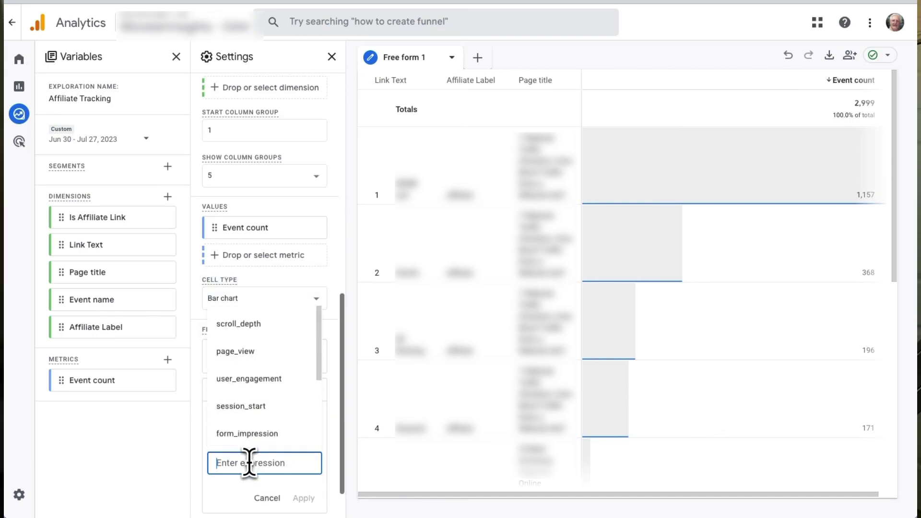
{"action": "type", "text": "click"}
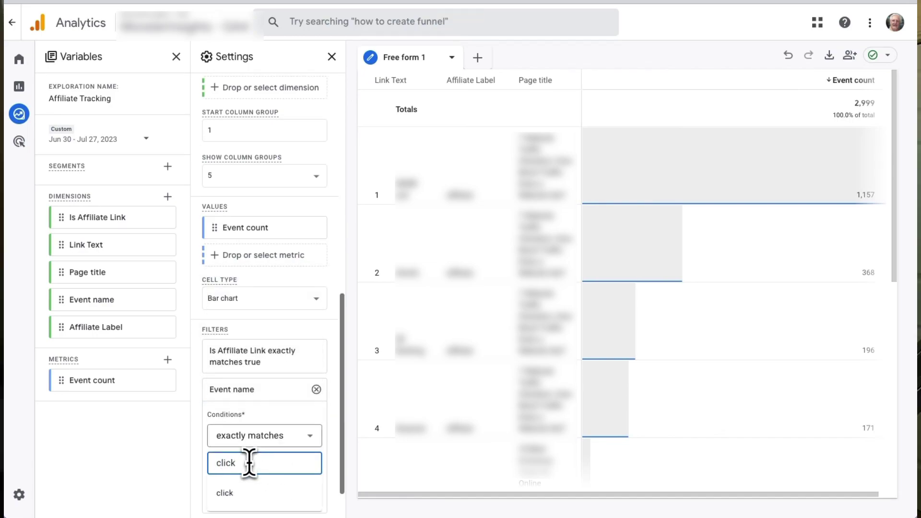
{"action": "left_click", "coordinate": [226, 484]}
{"action": "left_click", "coordinate": [311, 498]}
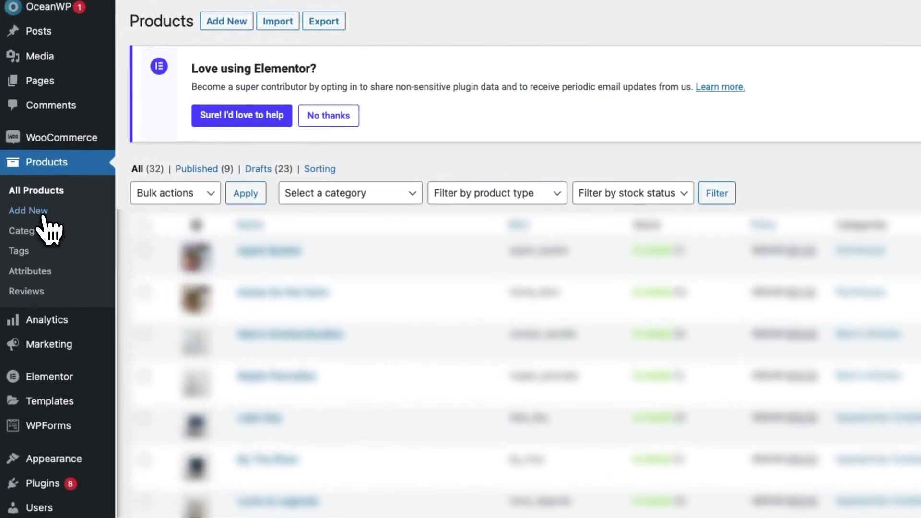
Create a new External/Affiliate product with the pasted affiliate URL and 'Buy Product Now!' button text
{"action": "left_click", "coordinate": [28, 190]}
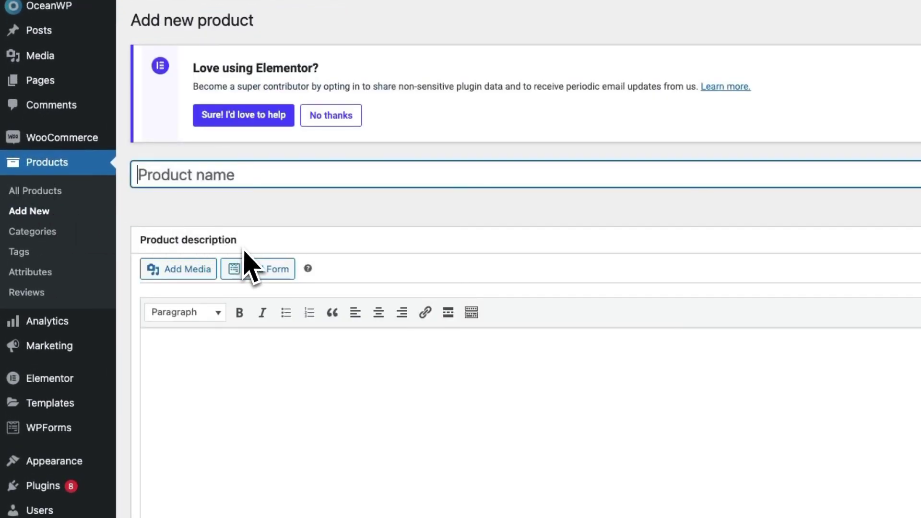
{"action": "scroll", "coordinate": [245, 263], "scroll_direction": "down", "scroll_amount": 10}
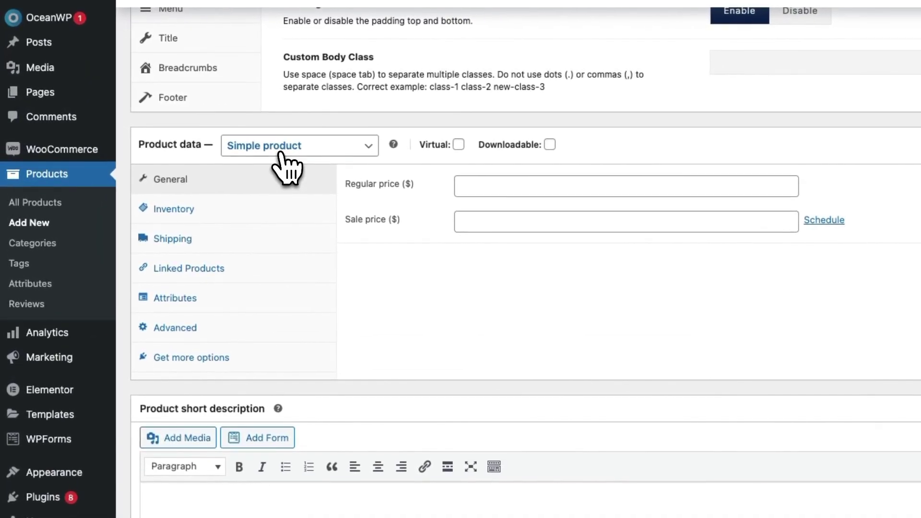
{"action": "left_click", "coordinate": [262, 144]}
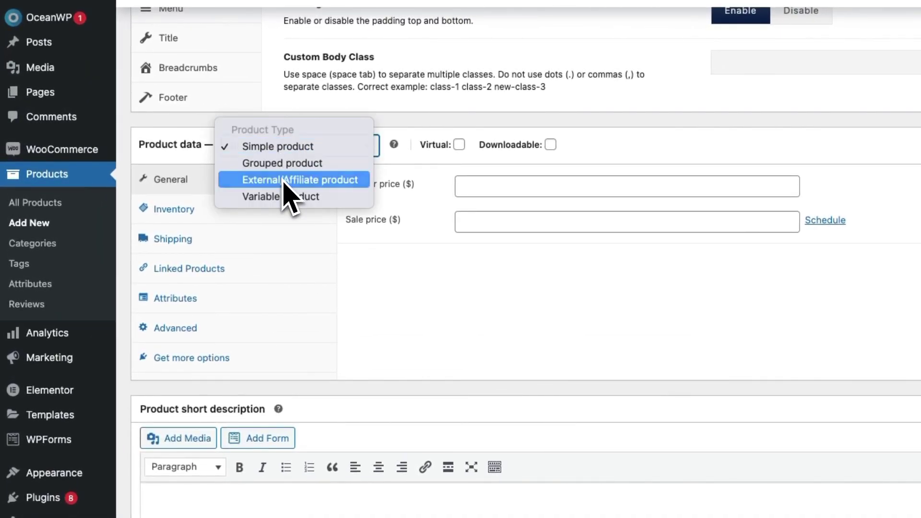
{"action": "left_click", "coordinate": [284, 181]}
{"action": "left_click", "coordinate": [506, 220]}
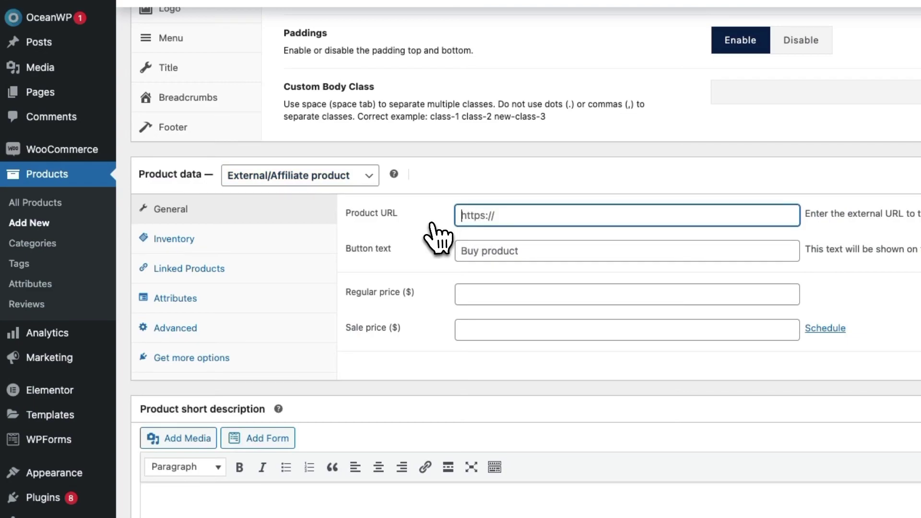
{"action": "type", "text": "https://yoursite.com/affiliate/product-name"}
{"action": "left_click", "coordinate": [505, 251]}
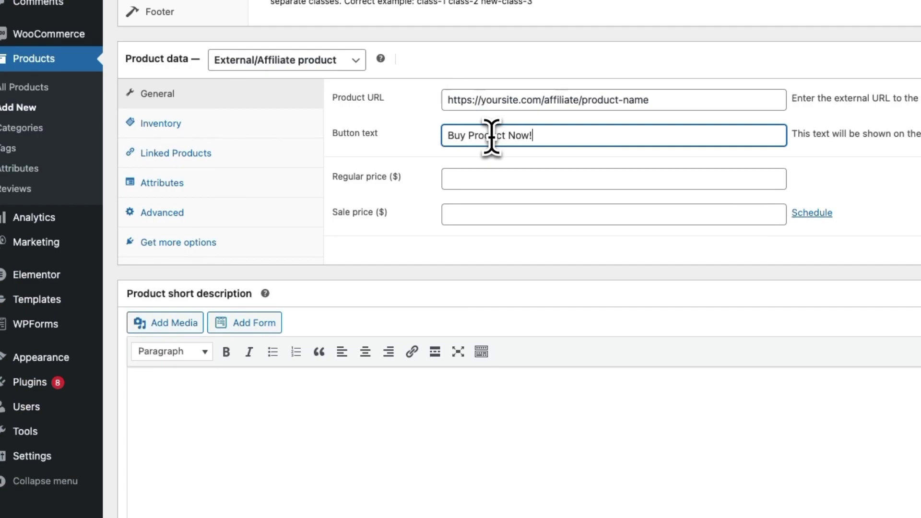
{"action": "left_click", "coordinate": [493, 179]}
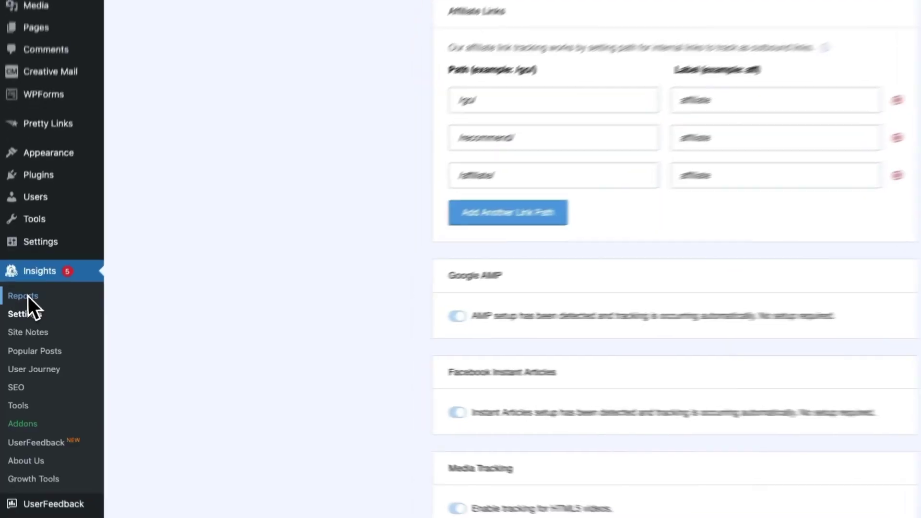
Go to the MonsterInsights Publishers overview report
{"action": "left_click", "coordinate": [28, 296]}
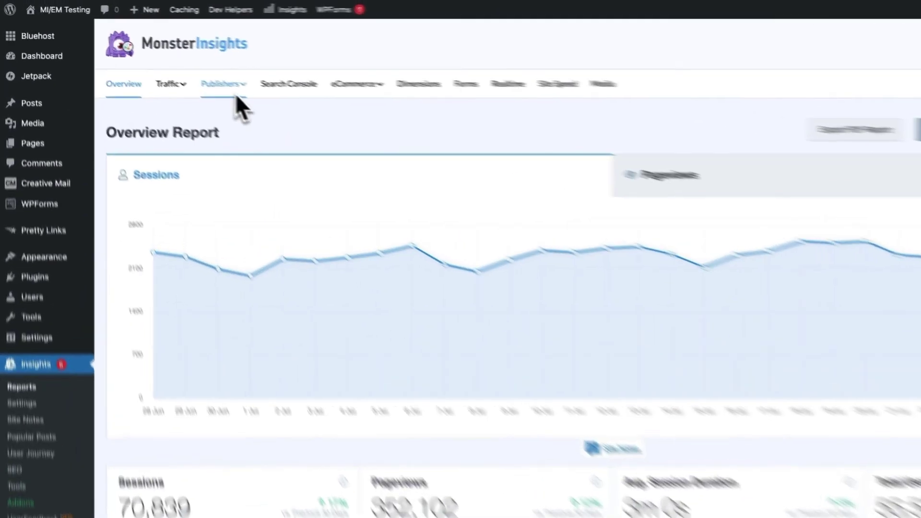
{"action": "left_click", "coordinate": [191, 70]}
{"action": "left_click", "coordinate": [279, 143]}
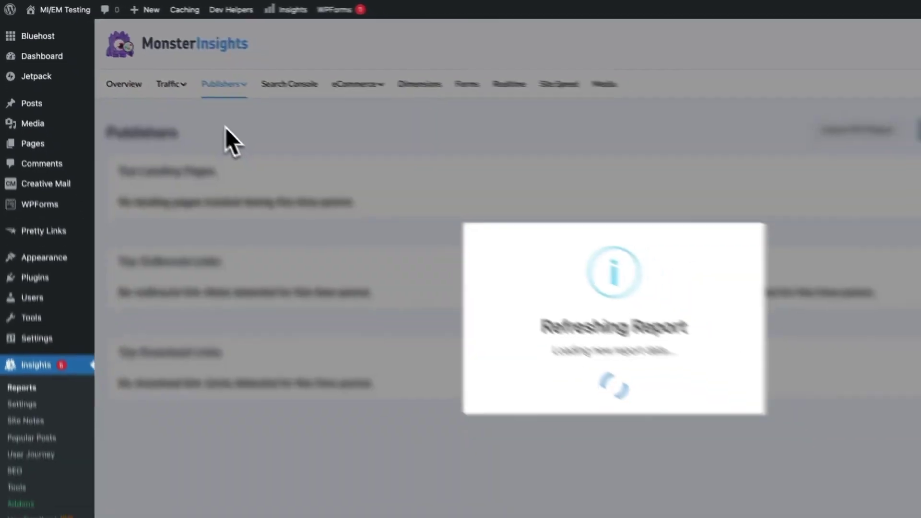